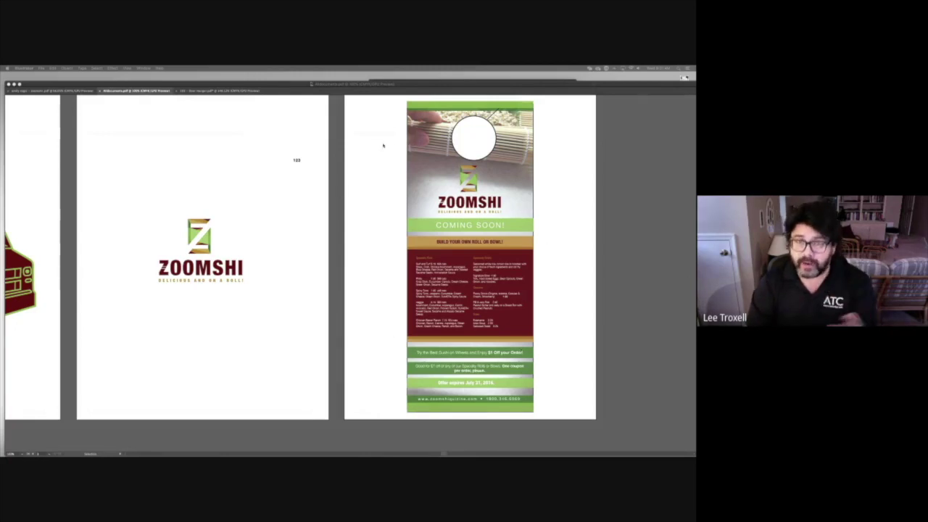
Start a new document measured in inches and set its width to 4.25 in
{"action": "left_click", "coordinate": [399, 101]}
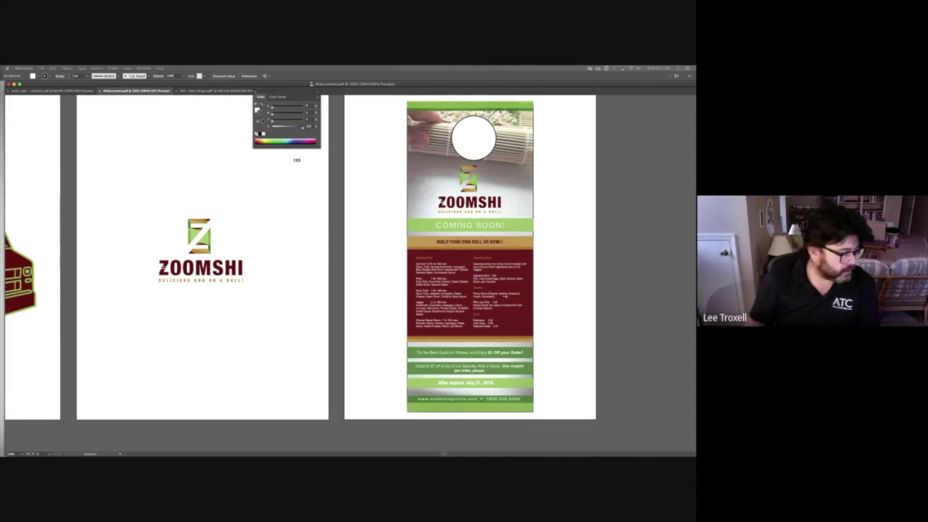
{"action": "key", "text": "ctrl+n"}
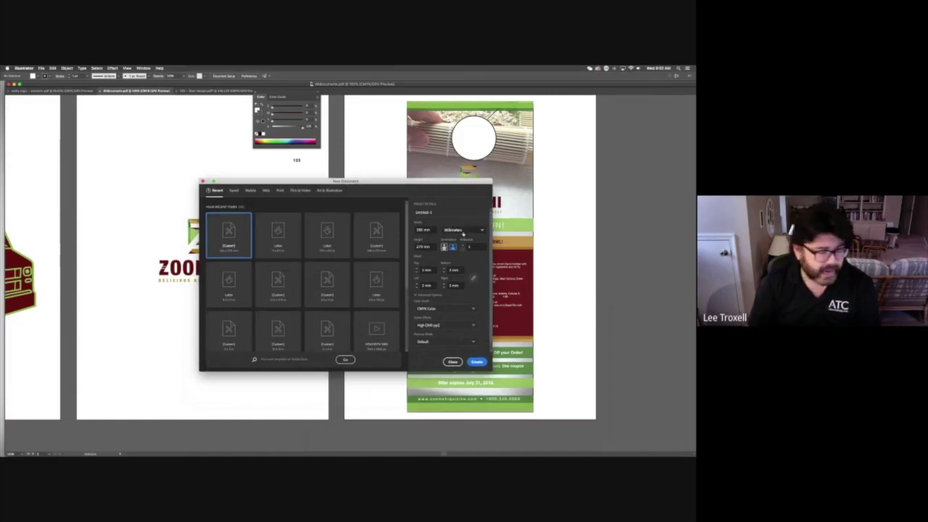
{"action": "left_click", "coordinate": [463, 232]}
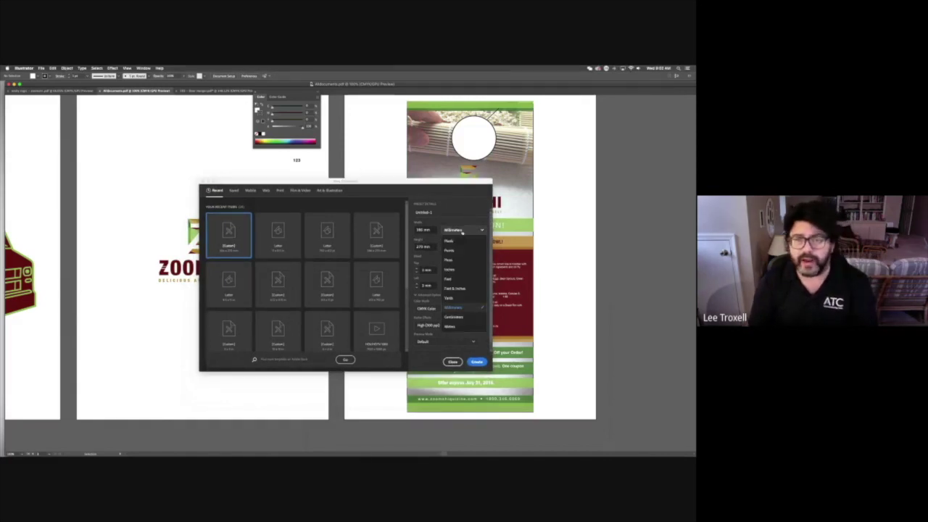
{"action": "left_click", "coordinate": [454, 271]}
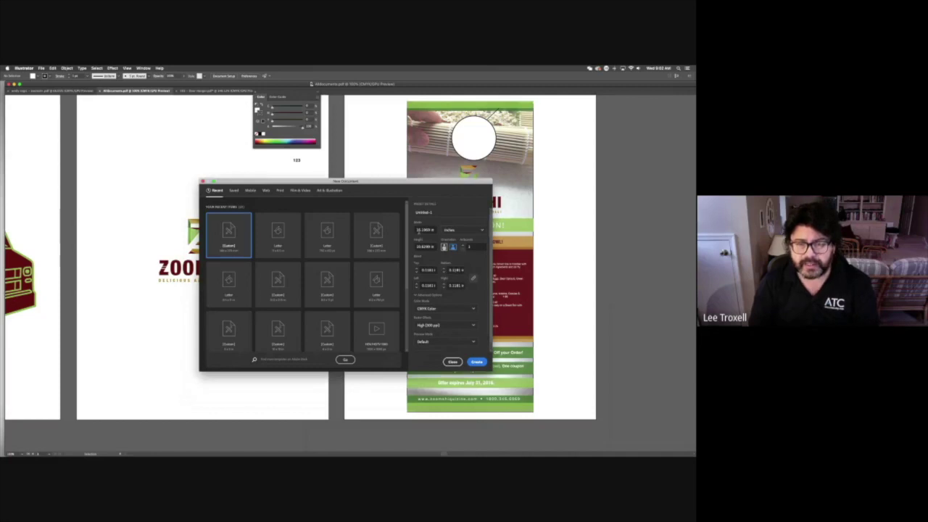
{"action": "double_click", "coordinate": [421, 230]}
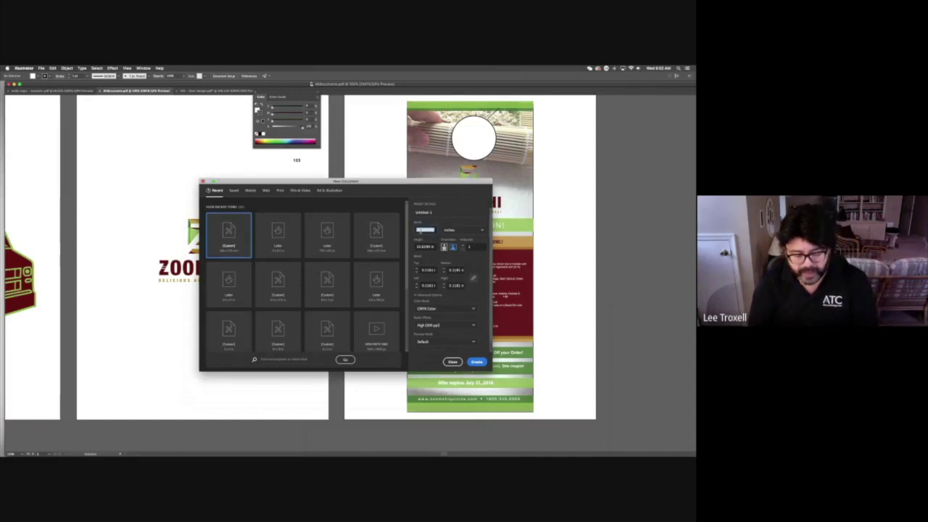
{"action": "type", "text": "4.5"}
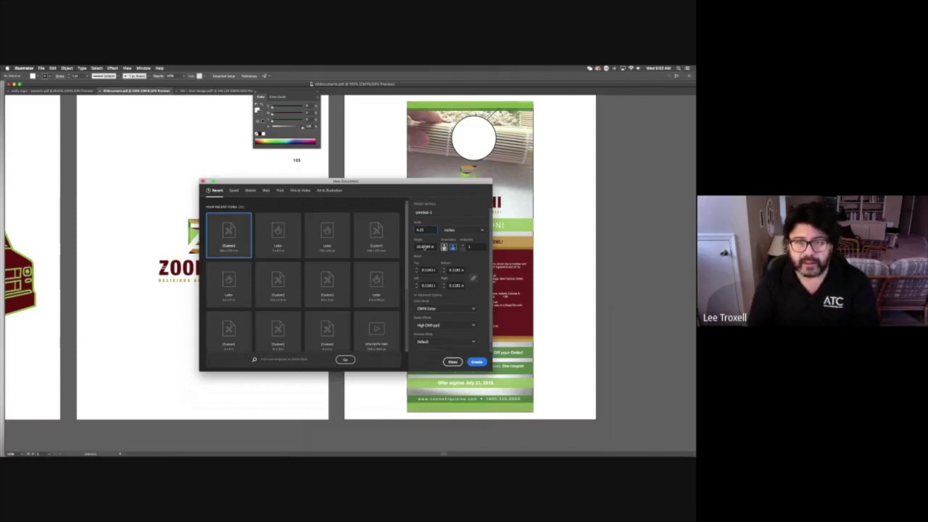
{"action": "key", "text": "Tab"}
Set the new document's height to 10.5 in with a 0.125 in bleed on all sides, and create it
{"action": "triple_click", "coordinate": [425, 246]}
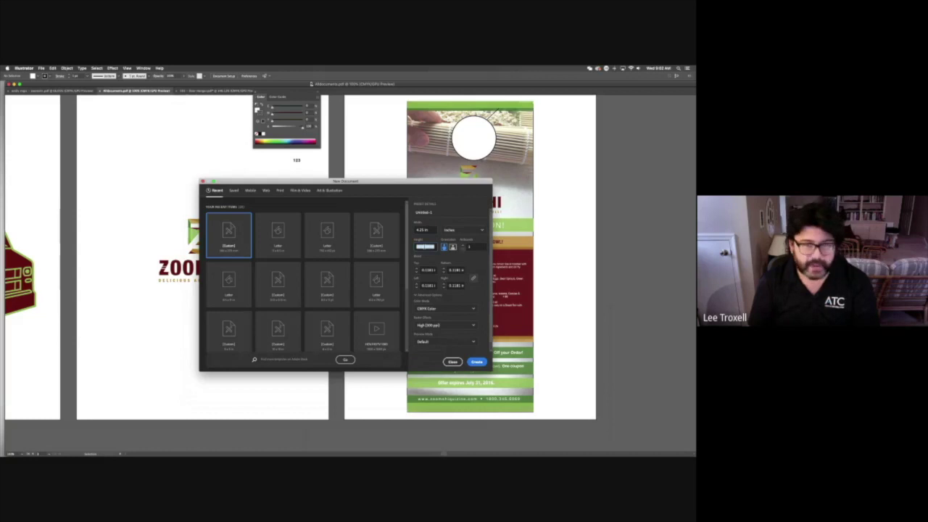
{"action": "type", "text": "11"}
{"action": "type", "text": "11"}
{"action": "type", "text": ".5"}
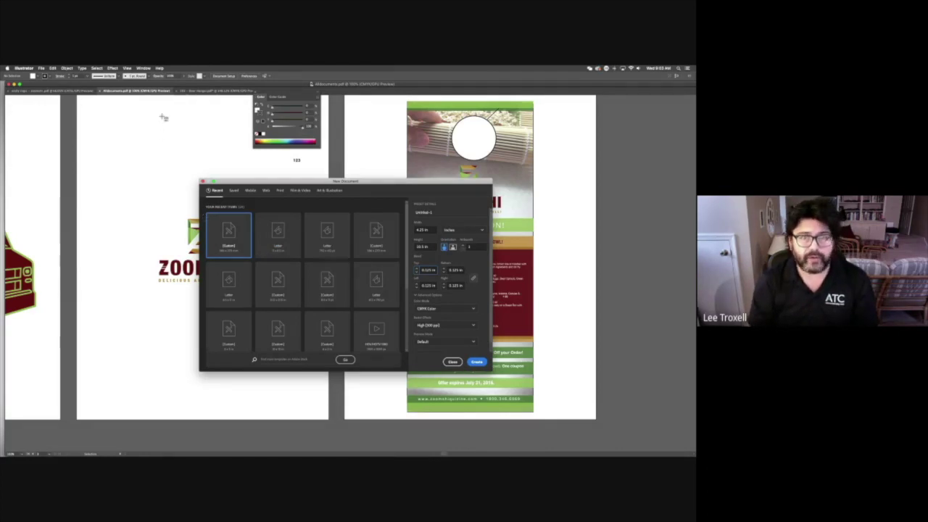
{"action": "left_click_drag", "start_coordinate": [164, 117], "coordinate": [550, 421]}
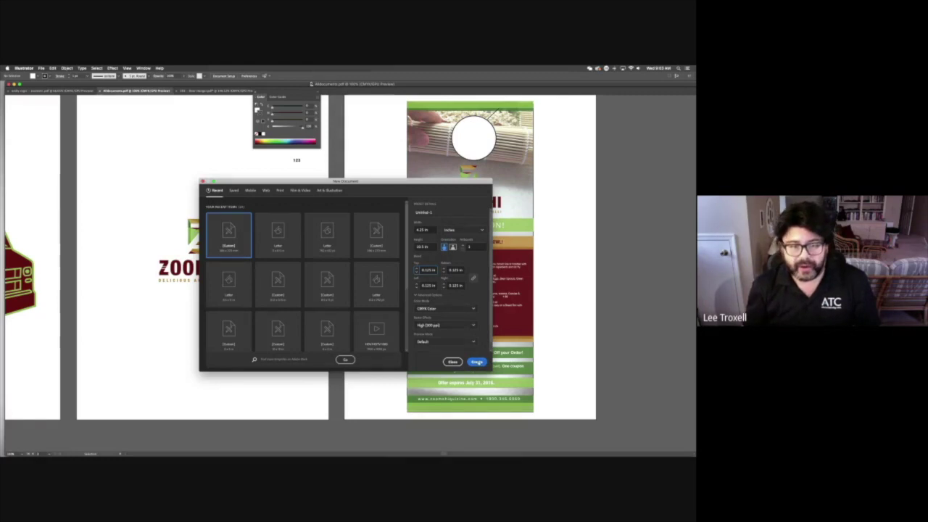
{"action": "left_click", "coordinate": [476, 362]}
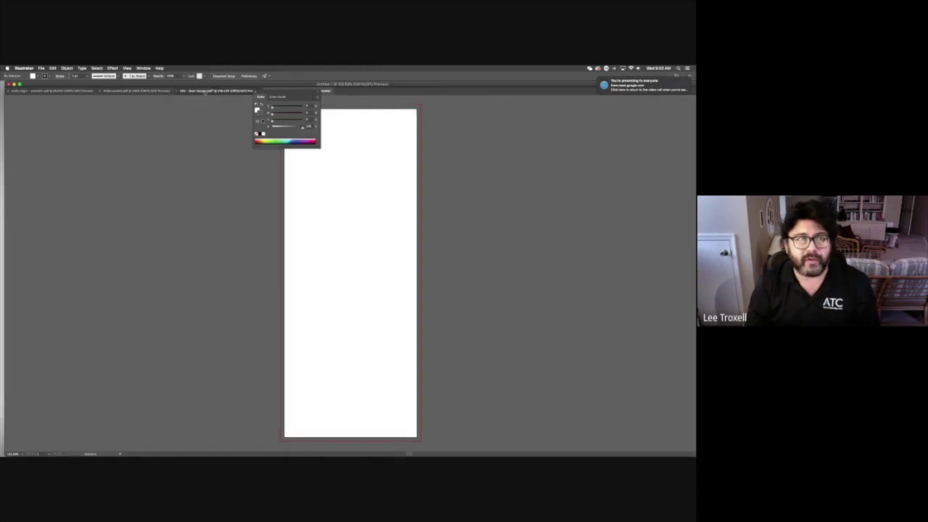
Copy the door hanger artwork from Alldocuments.pdf into the new document and align it with the artboard
{"action": "left_click", "coordinate": [205, 91]}
{"action": "left_click", "coordinate": [269, 187]}
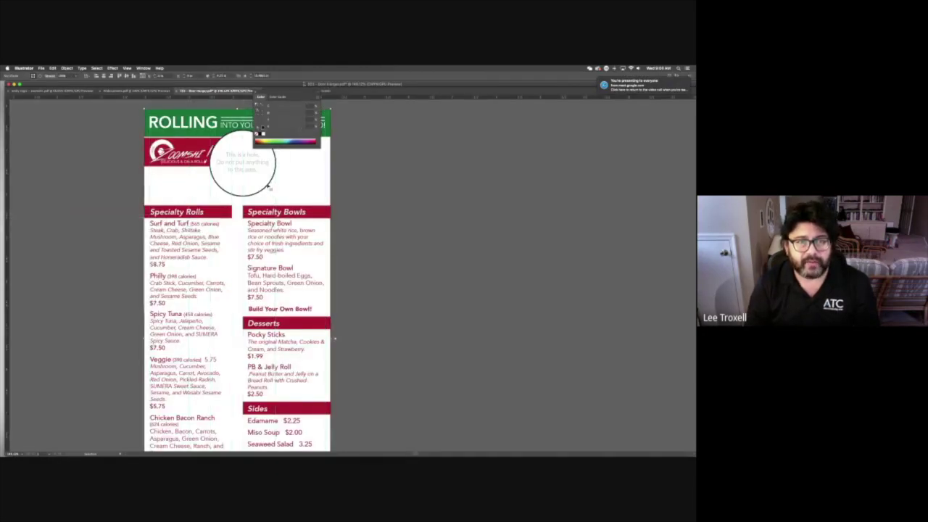
{"action": "left_click", "coordinate": [137, 91]}
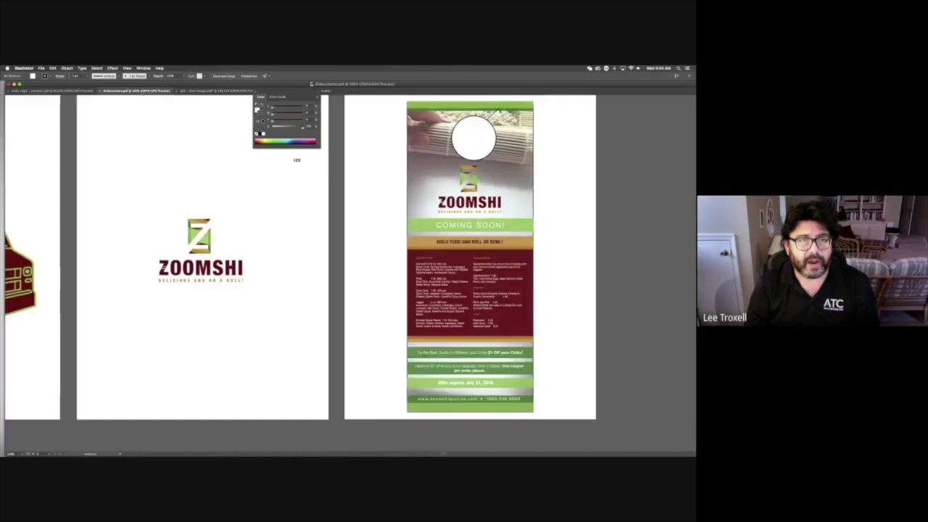
{"action": "left_click_drag", "start_coordinate": [398, 118], "coordinate": [579, 250]}
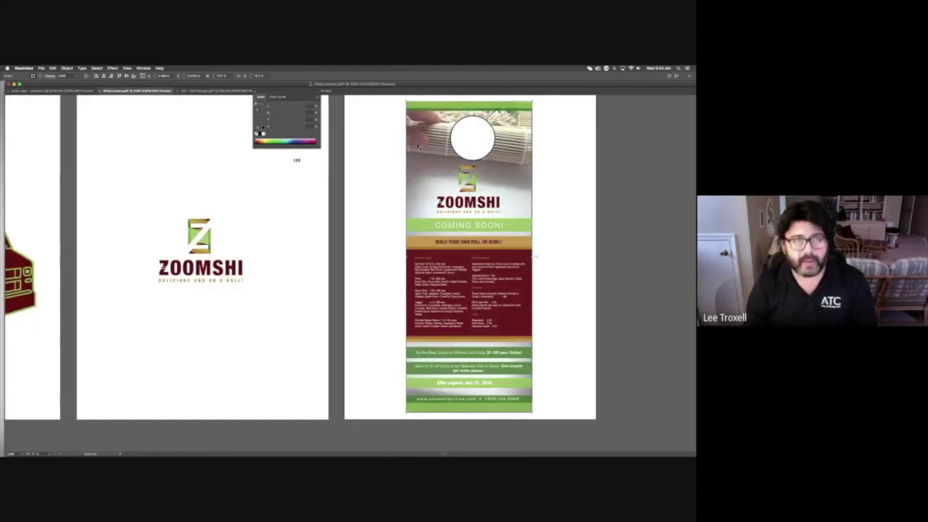
{"action": "left_click_drag", "start_coordinate": [312, 93], "coordinate": [265, 106]}
{"action": "left_click", "coordinate": [318, 90]}
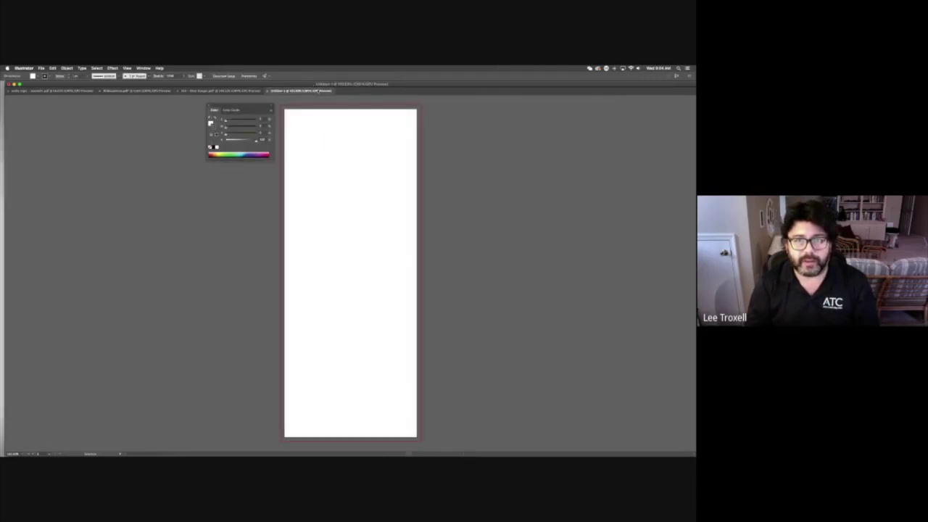
{"action": "key", "text": "super+v"}
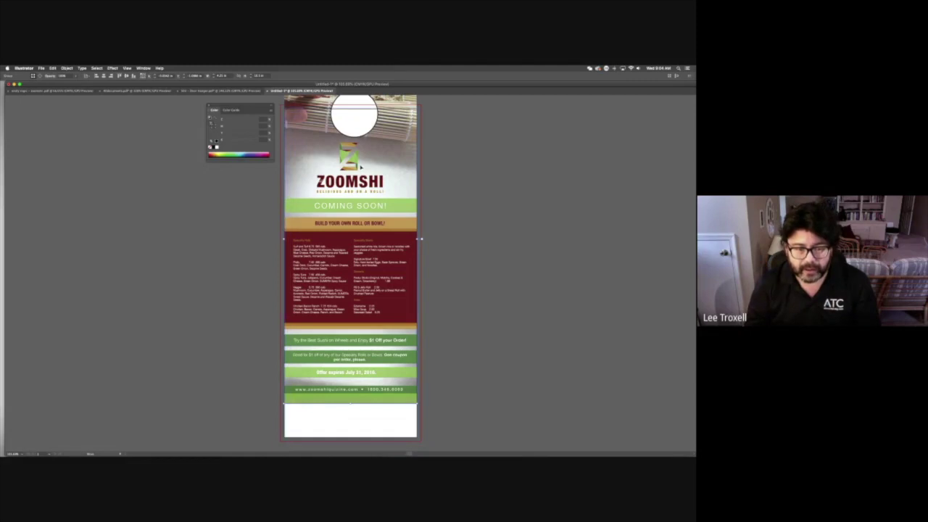
{"action": "left_click_drag", "start_coordinate": [360, 167], "coordinate": [361, 169]}
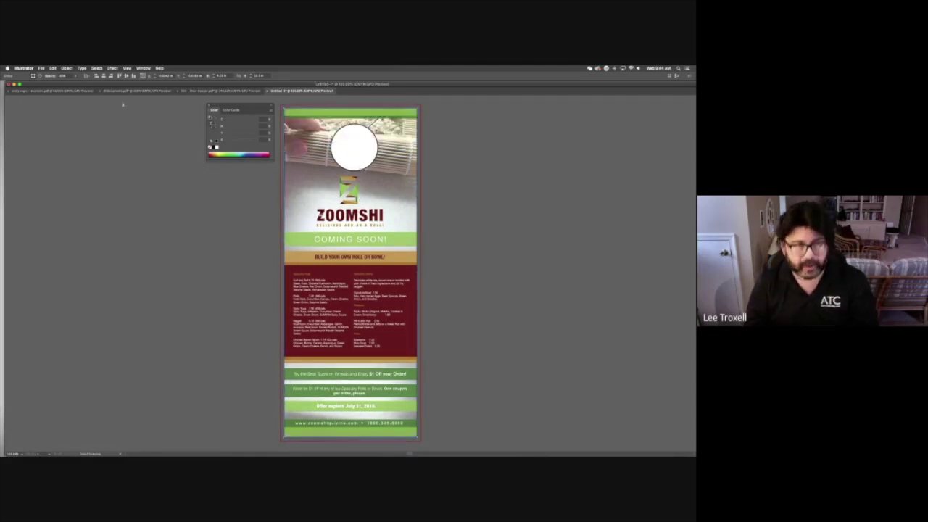
Show the rulers and place guides along the top and left edges of the door hanger's hole
{"action": "left_click", "coordinate": [127, 67]}
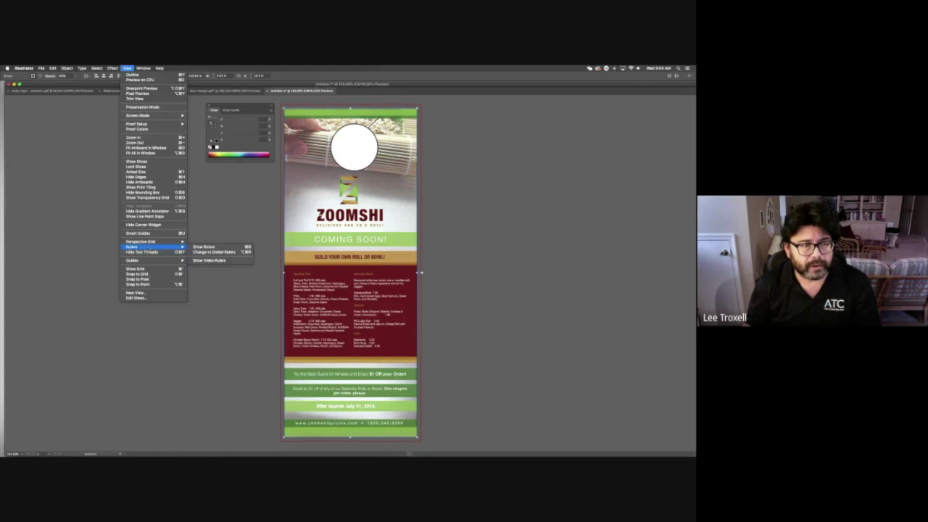
{"action": "left_click", "coordinate": [206, 246]}
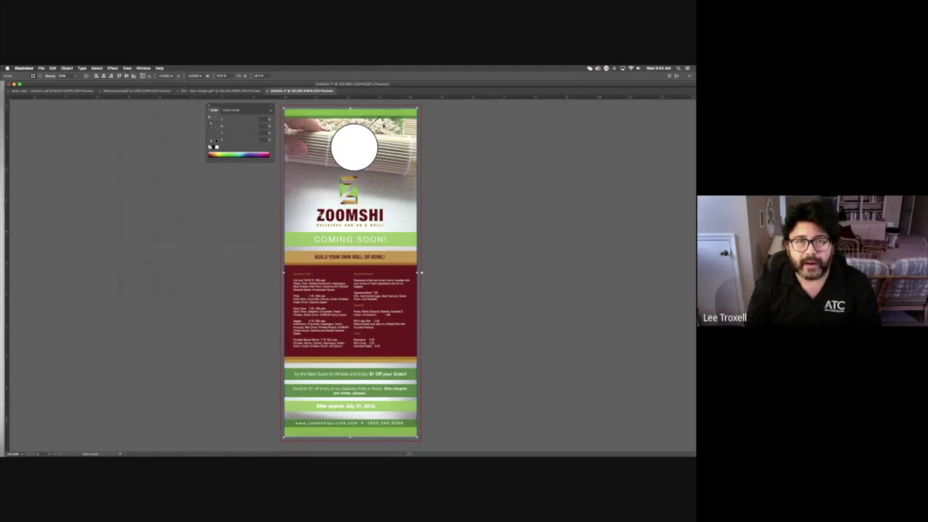
{"action": "left_click_drag", "start_coordinate": [383, 124], "coordinate": [383, 124]}
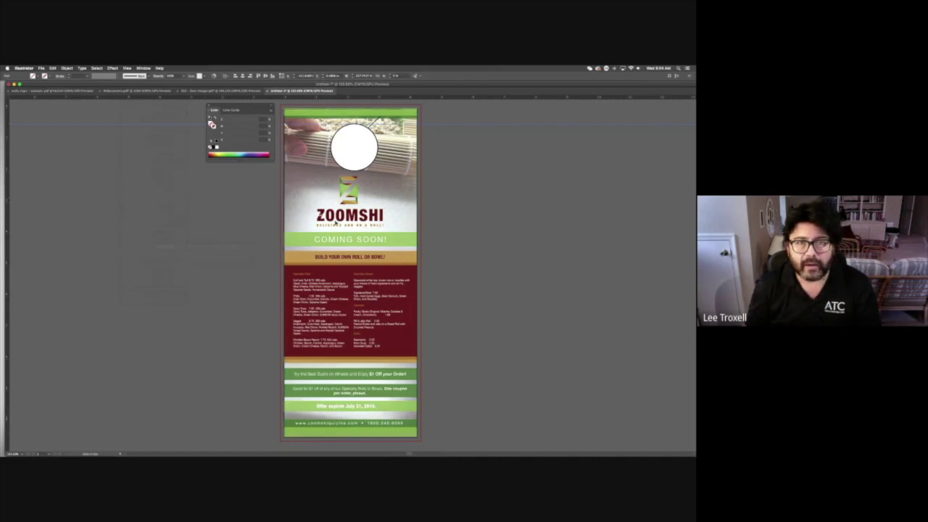
{"action": "left_click_drag", "start_coordinate": [332, 222], "coordinate": [331, 222]}
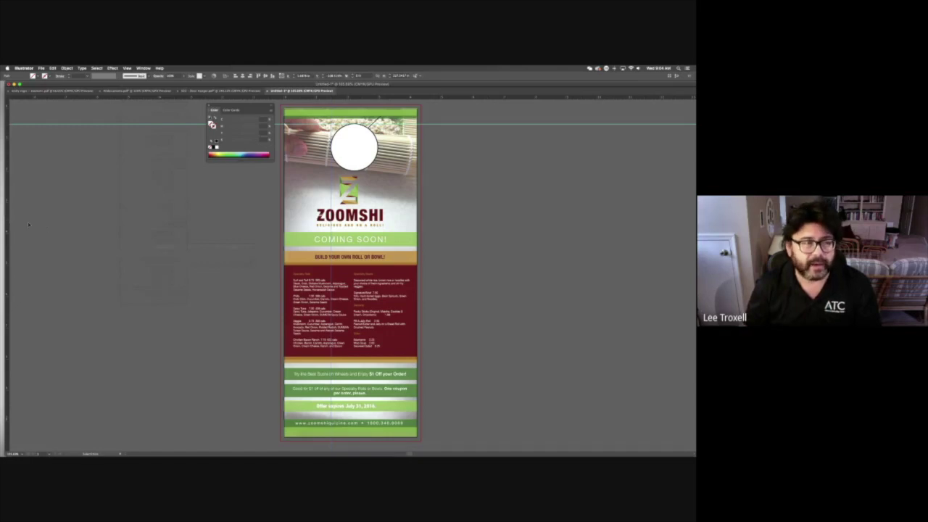
Add a guide along the hole's bottom edge and delete the pasted door hanger artwork
{"action": "left_click_drag", "start_coordinate": [6, 225], "coordinate": [22, 221]}
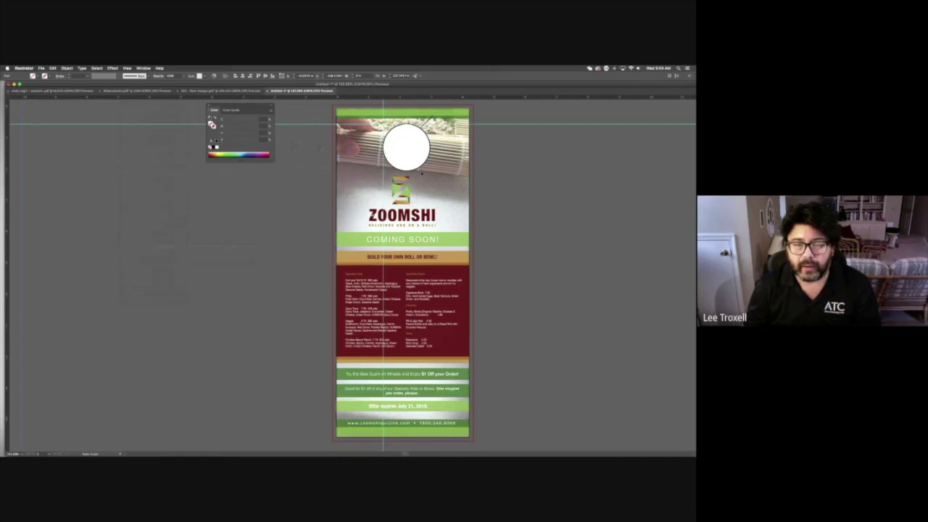
{"action": "left_click_drag", "start_coordinate": [421, 173], "coordinate": [421, 171]}
{"action": "left_click", "coordinate": [430, 223]}
{"action": "key", "text": "Delete"}
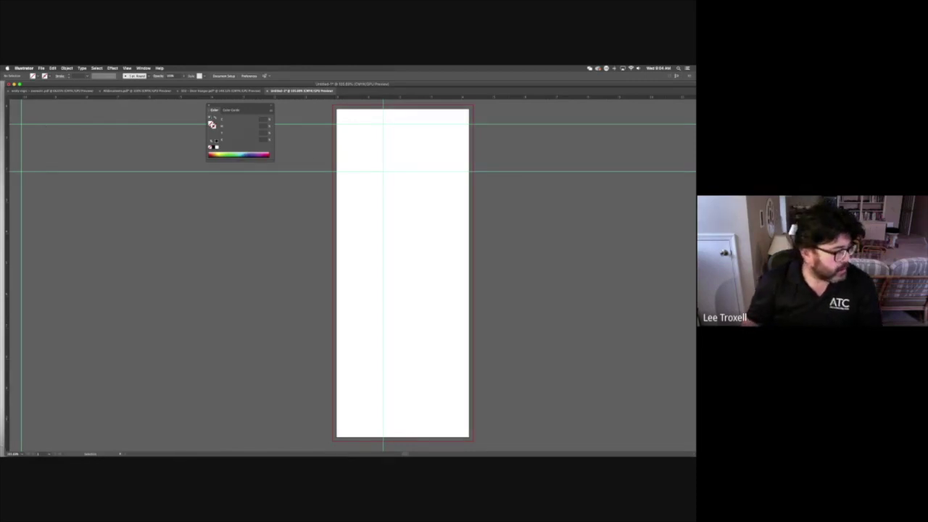
Draw a circle about 1.5 in wide with the Ellipse tool, fitted to the hole guides near the artboard's upper edge
{"action": "left_click_drag", "start_coordinate": [300, 225], "coordinate": [138, 159]}
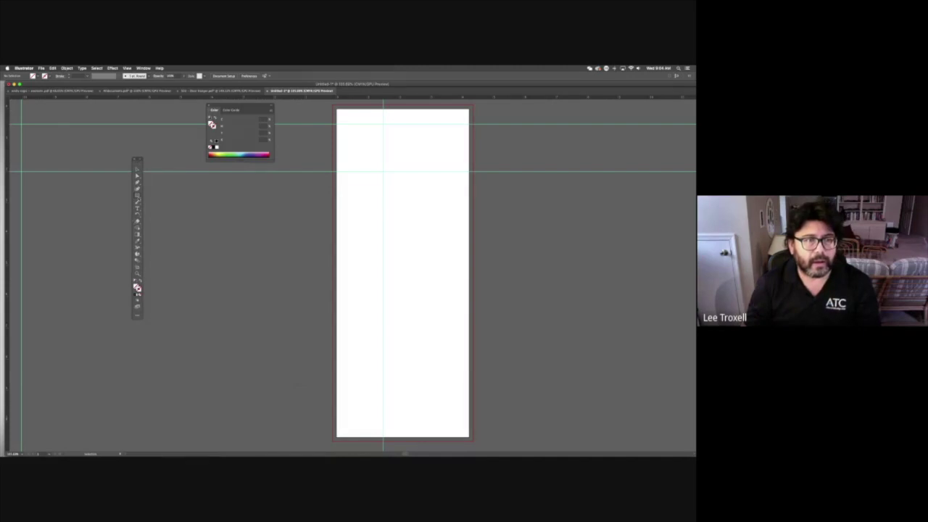
{"action": "left_click", "coordinate": [137, 195]}
{"action": "left_click", "coordinate": [161, 202]}
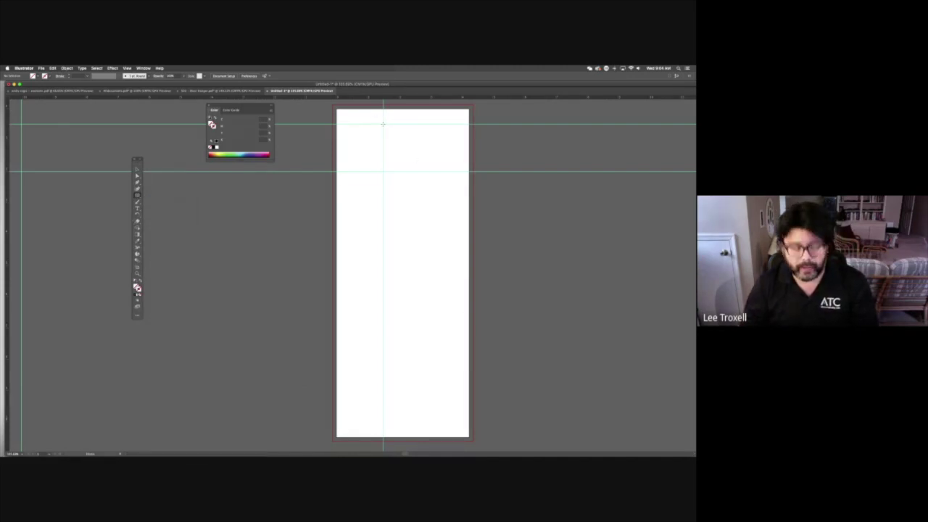
{"action": "left_click_drag", "start_coordinate": [383, 123], "coordinate": [430, 173]}
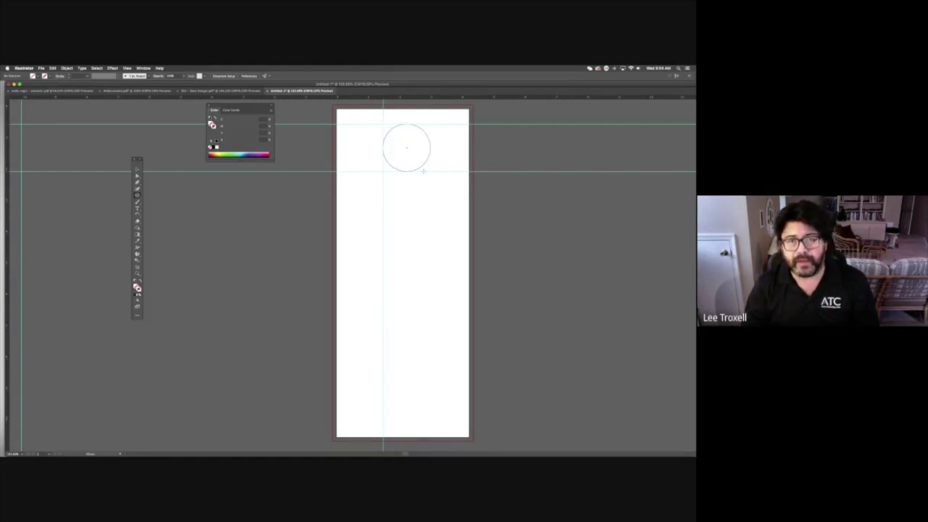
{"action": "left_click_drag", "start_coordinate": [424, 171], "coordinate": [423, 171]}
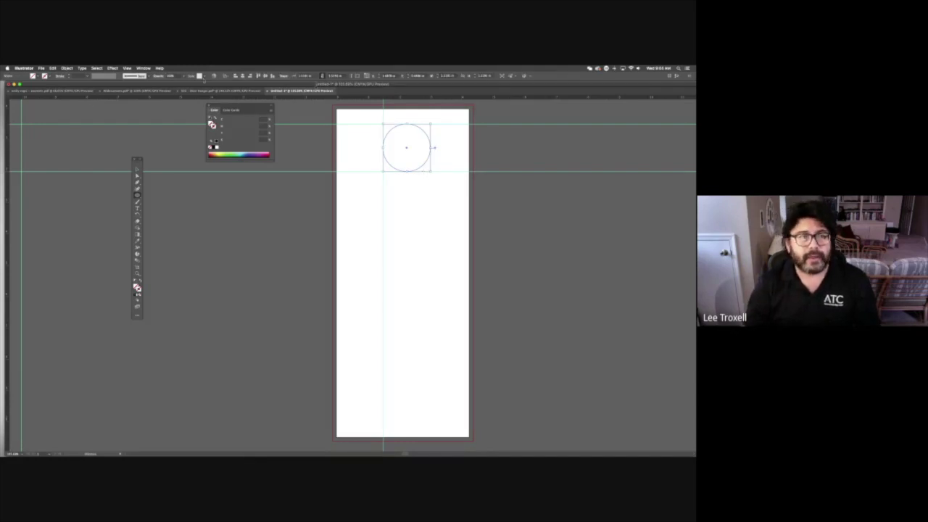
{"action": "left_click", "coordinate": [137, 169]}
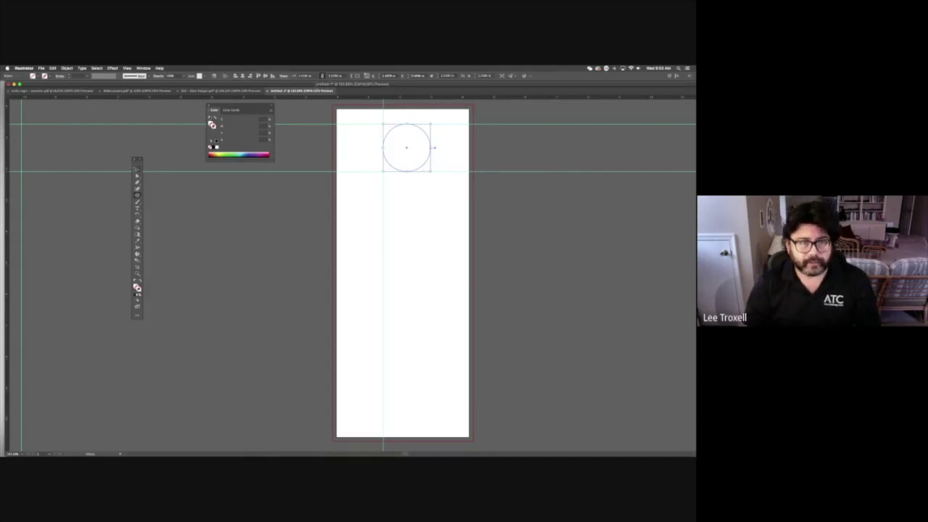
{"action": "left_click", "coordinate": [290, 209]}
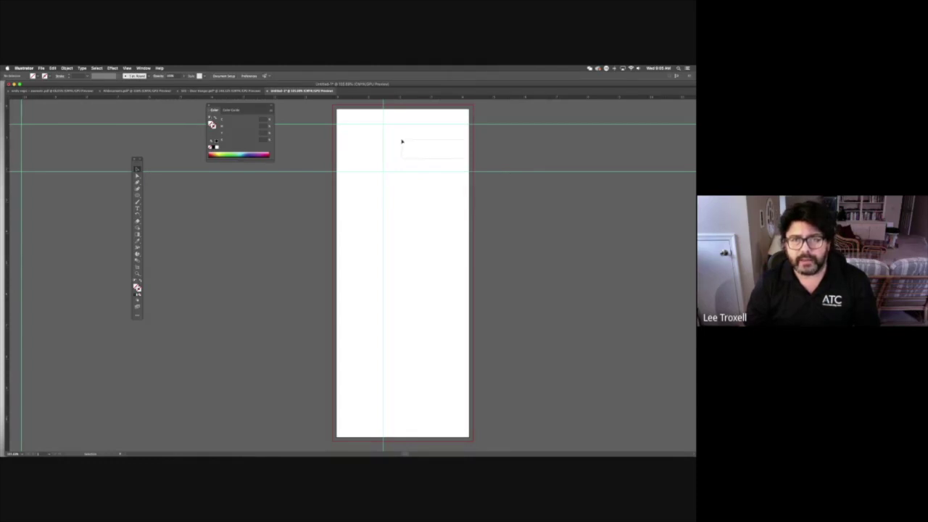
{"action": "key", "text": "super+z"}
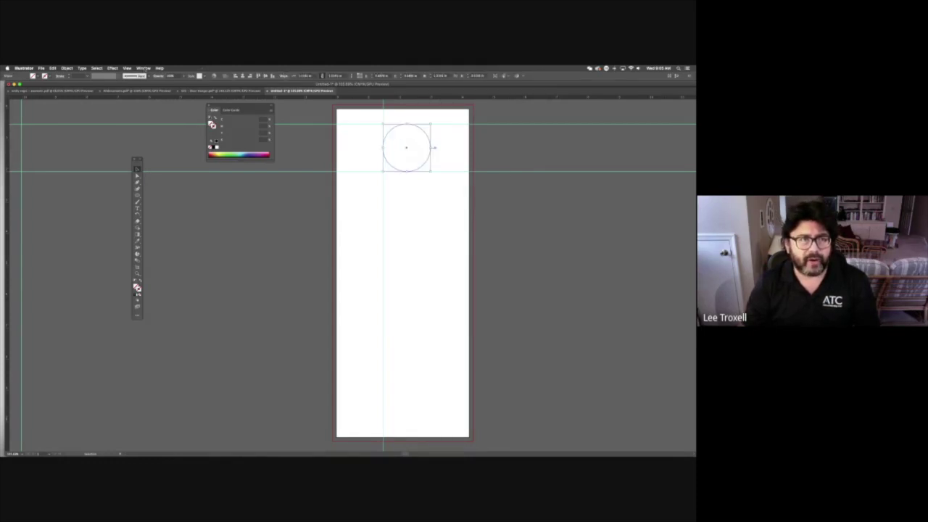
Arrange the Stroke, Properties, Character and Layers panels in the workspace beside the artboard
{"action": "left_click", "coordinate": [144, 68]}
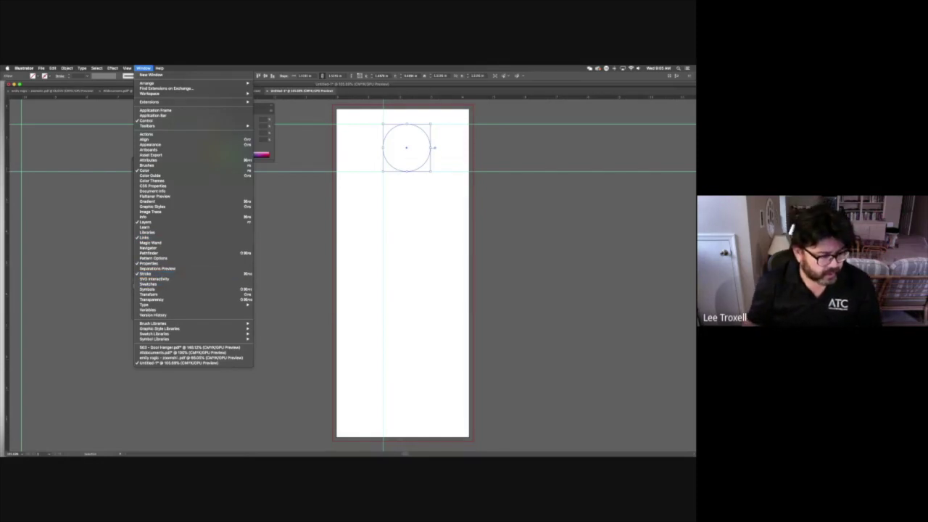
{"action": "key", "text": "Escape"}
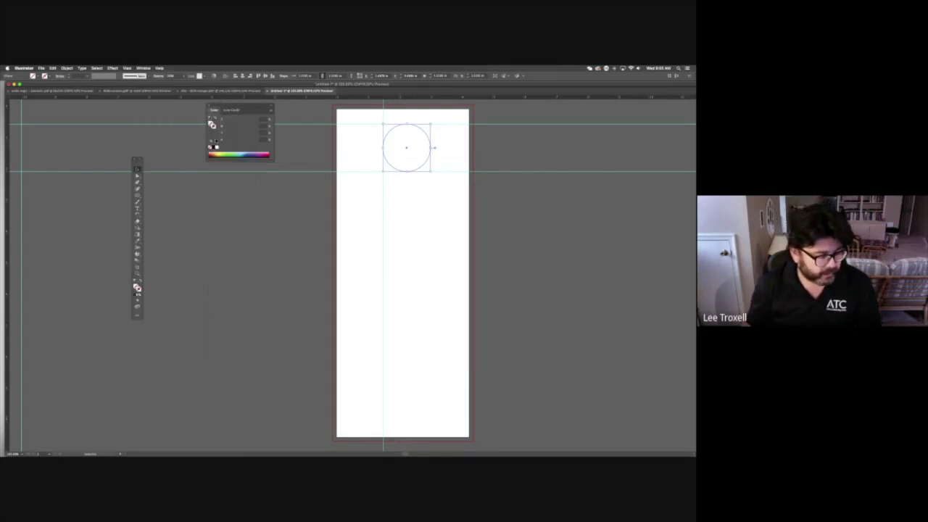
{"action": "mouse_move", "coordinate": [695, 395]}
{"action": "left_mouse_down"}
{"action": "mouse_move", "coordinate": [560, 343]}
{"action": "mouse_move", "coordinate": [530, 245]}
{"action": "left_mouse_up"}
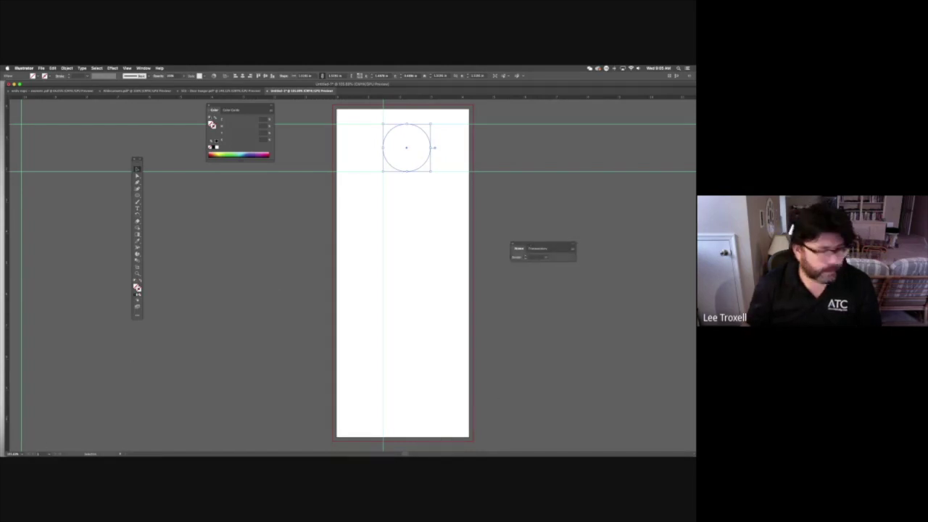
{"action": "mouse_move", "coordinate": [695, 305]}
{"action": "left_mouse_down"}
{"action": "mouse_move", "coordinate": [654, 271]}
{"action": "mouse_move", "coordinate": [633, 145]}
{"action": "mouse_move", "coordinate": [624, 147]}
{"action": "left_mouse_up"}
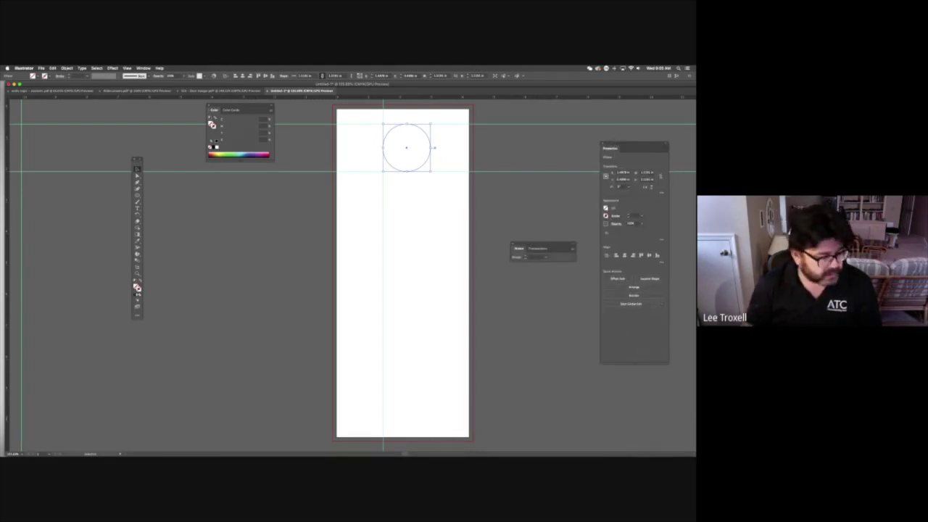
{"action": "mouse_move", "coordinate": [695, 395]}
{"action": "left_mouse_down"}
{"action": "mouse_move", "coordinate": [526, 389]}
{"action": "mouse_move", "coordinate": [532, 308]}
{"action": "left_mouse_up"}
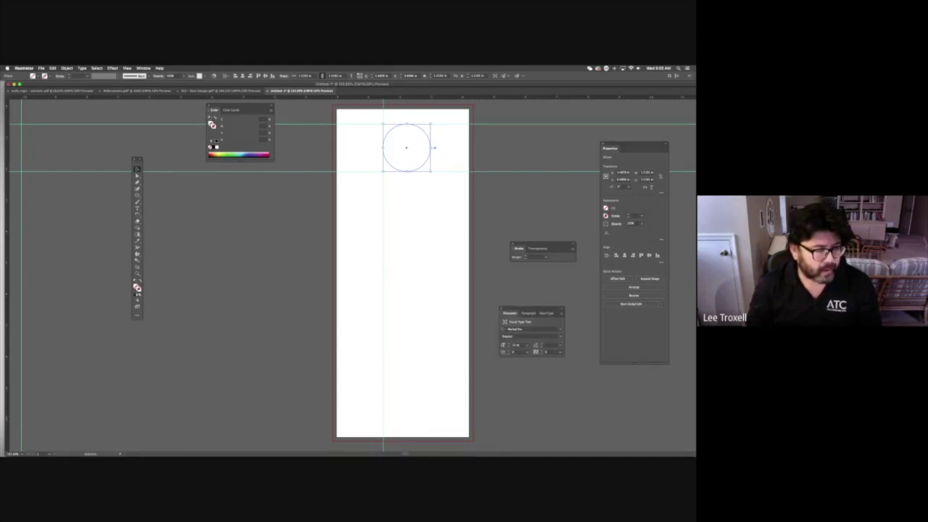
{"action": "key", "text": "F7"}
{"action": "left_click_drag", "start_coordinate": [649, 293], "coordinate": [522, 167]}
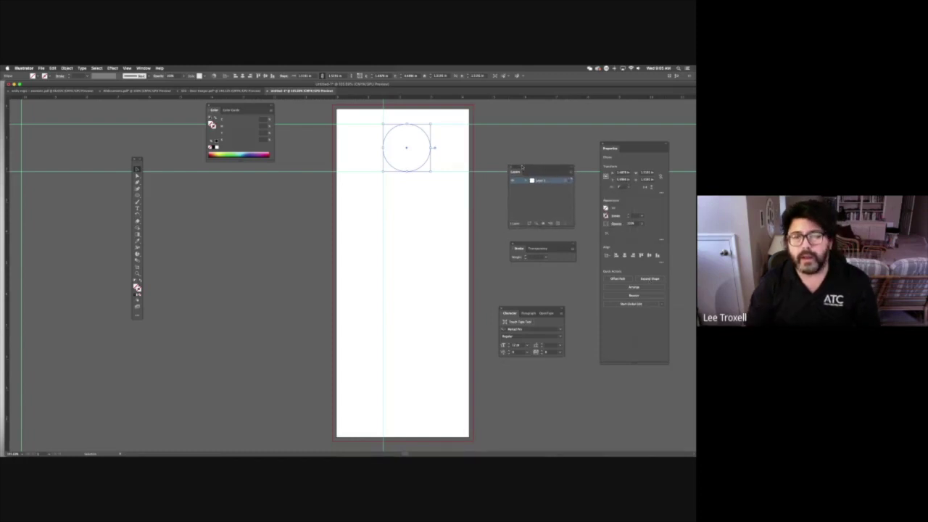
Give the hole circle a black outline with a 0.5 pt stroke weight
{"action": "left_click", "coordinate": [526, 256]}
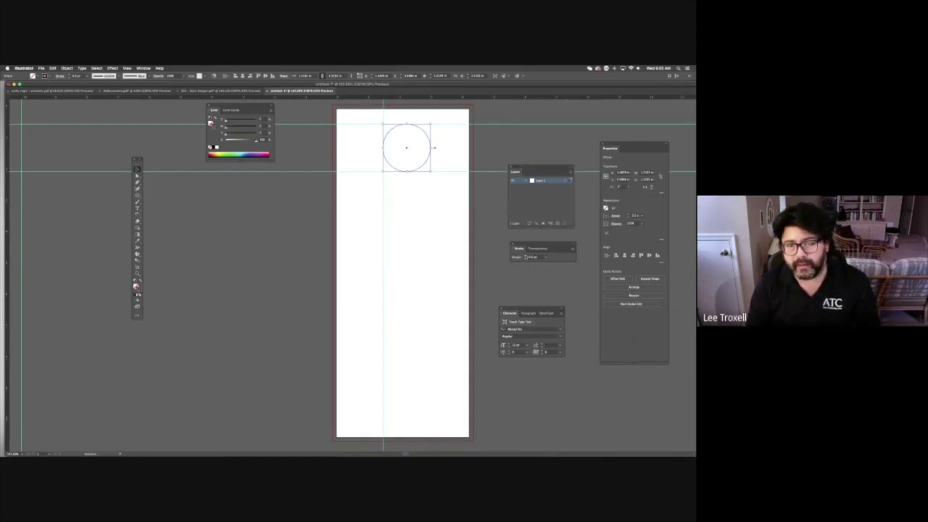
{"action": "left_click", "coordinate": [525, 258]}
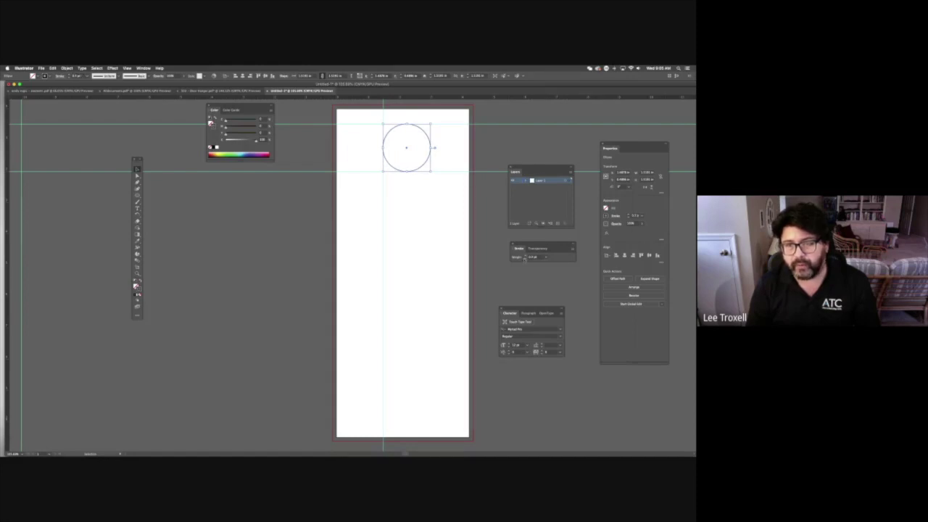
{"action": "left_click", "coordinate": [443, 193]}
{"action": "left_click", "coordinate": [425, 135]}
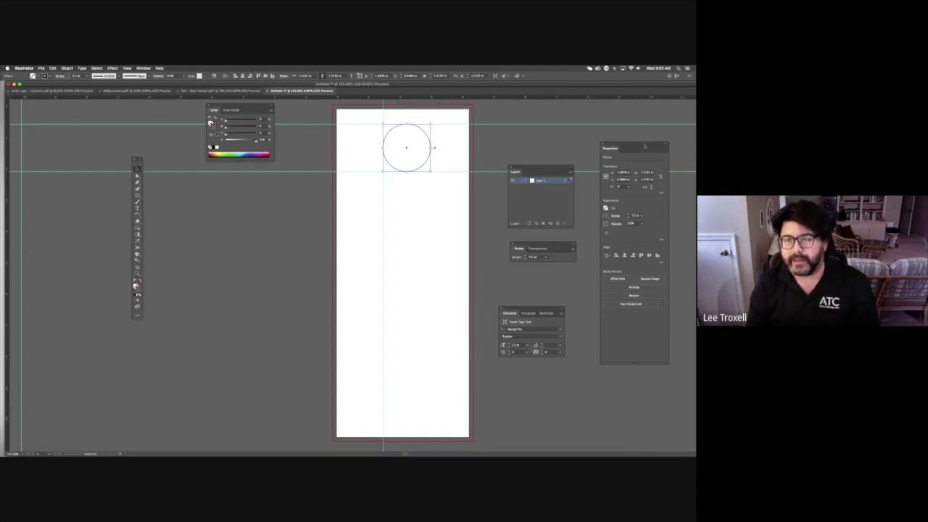
Centre the hole circle horizontally on the door hanger by setting its X position to 2.125 in
{"action": "left_click_drag", "start_coordinate": [644, 146], "coordinate": [333, 167]}
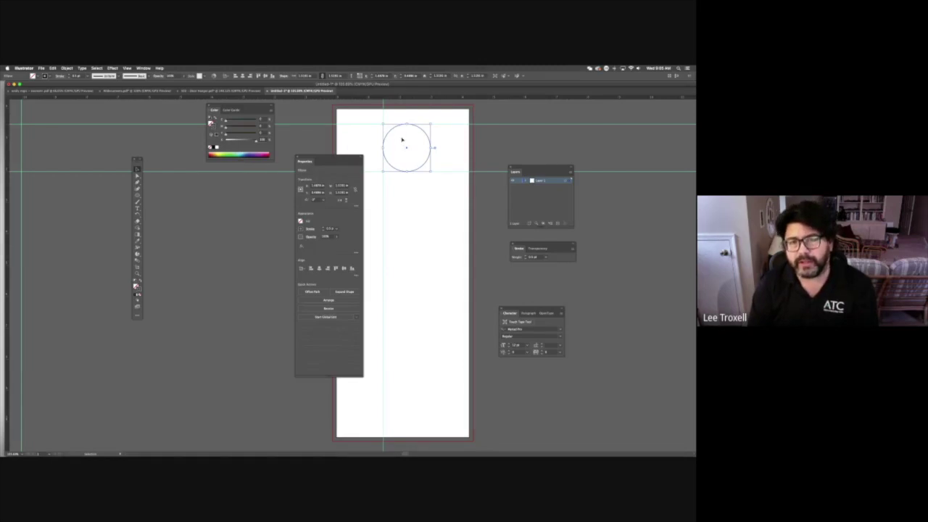
{"action": "left_click", "coordinate": [440, 143]}
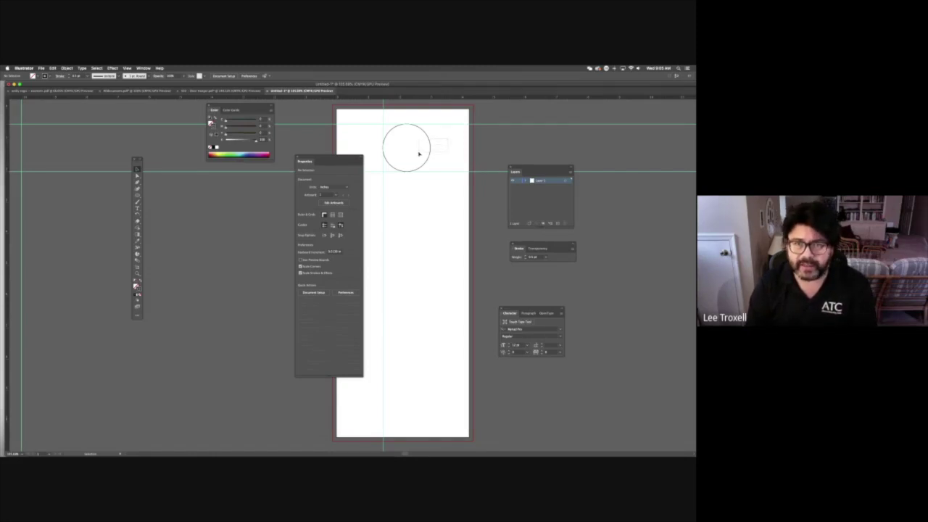
{"action": "left_click", "coordinate": [420, 153]}
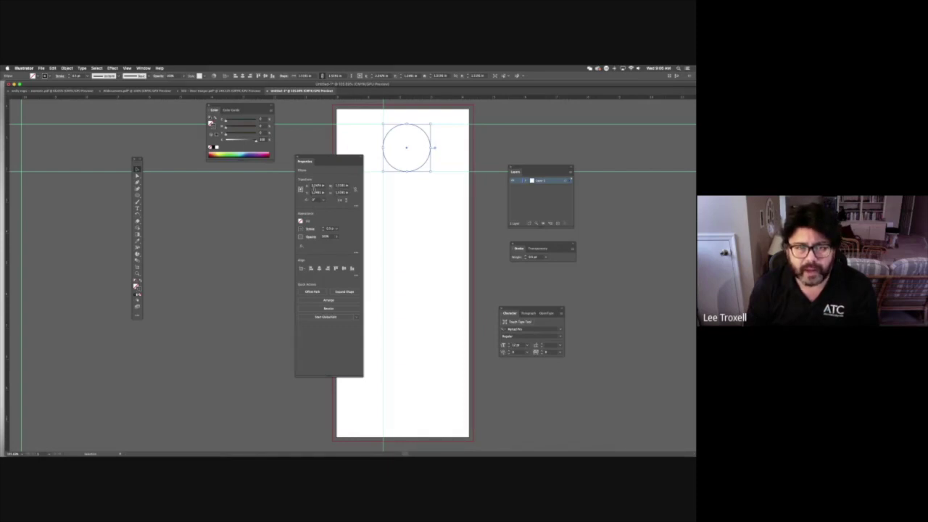
{"action": "left_click", "coordinate": [314, 186]}
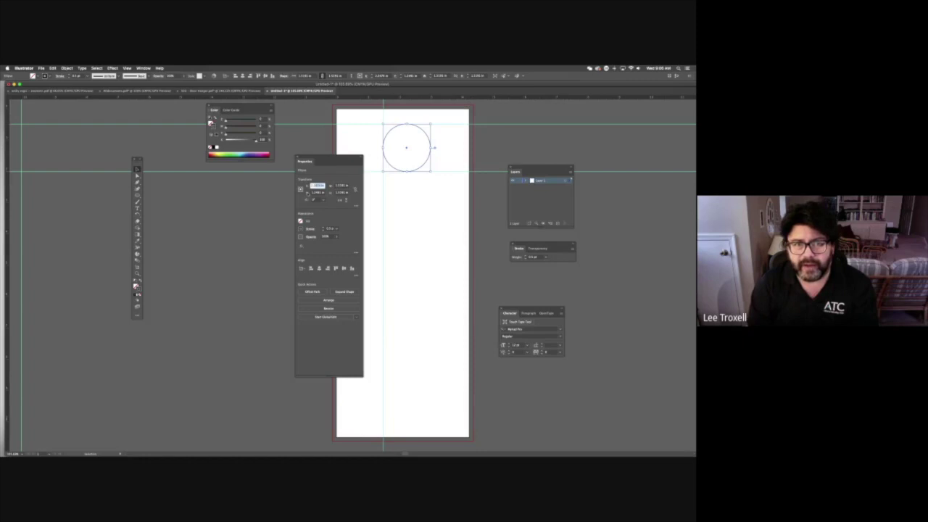
{"action": "key", "text": "Tab"}
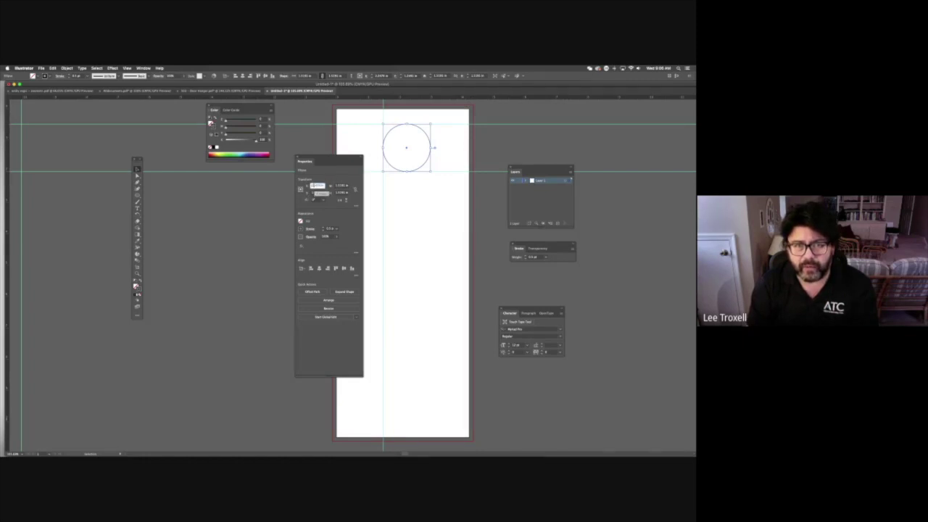
{"action": "left_click_drag", "start_coordinate": [313, 186], "coordinate": [320, 186]}
{"action": "type", "text": "125"}
{"action": "key", "text": "Return"}
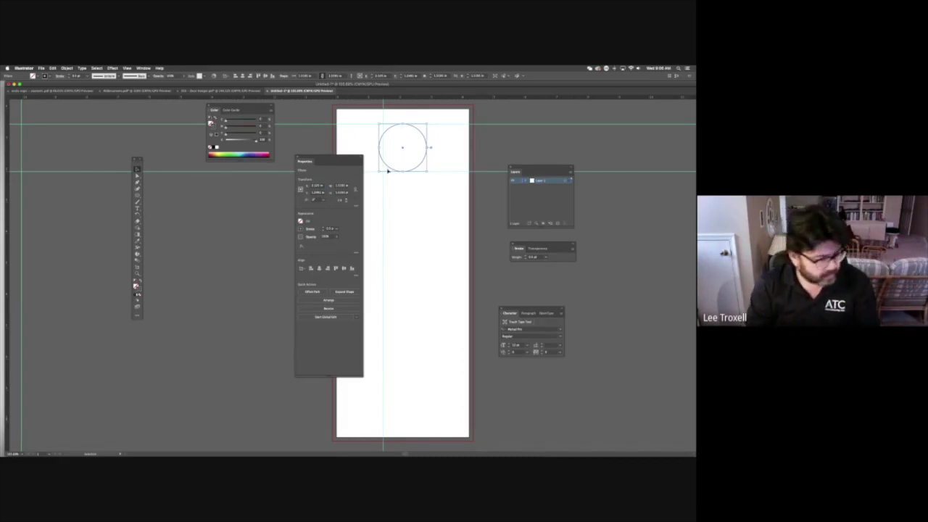
{"action": "key", "text": "super+Tab"}
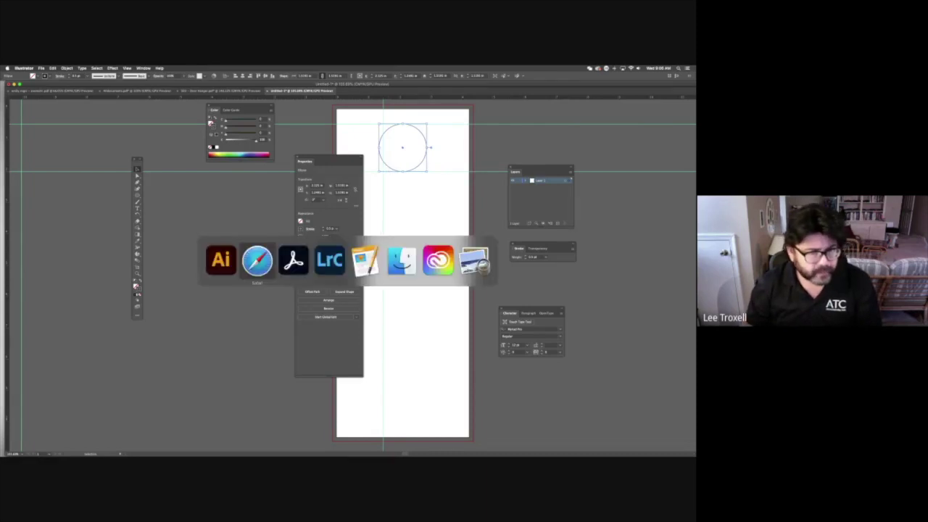
{"action": "key", "text": "super+Tab"}
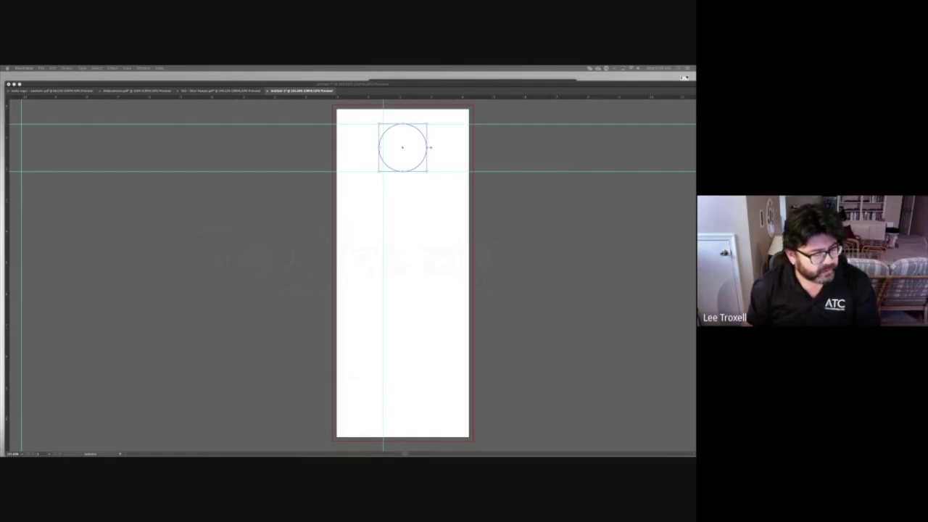
{"action": "key", "text": "super+Tab"}
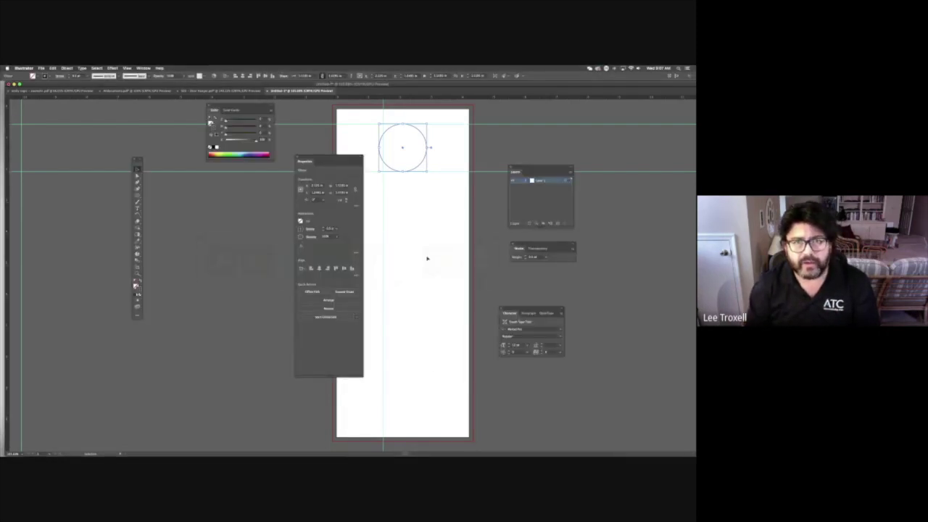
Create a 4.25 in wide rectangle on the artboard with the Rectangle tool, keeping the default height
{"action": "left_click", "coordinate": [389, 180]}
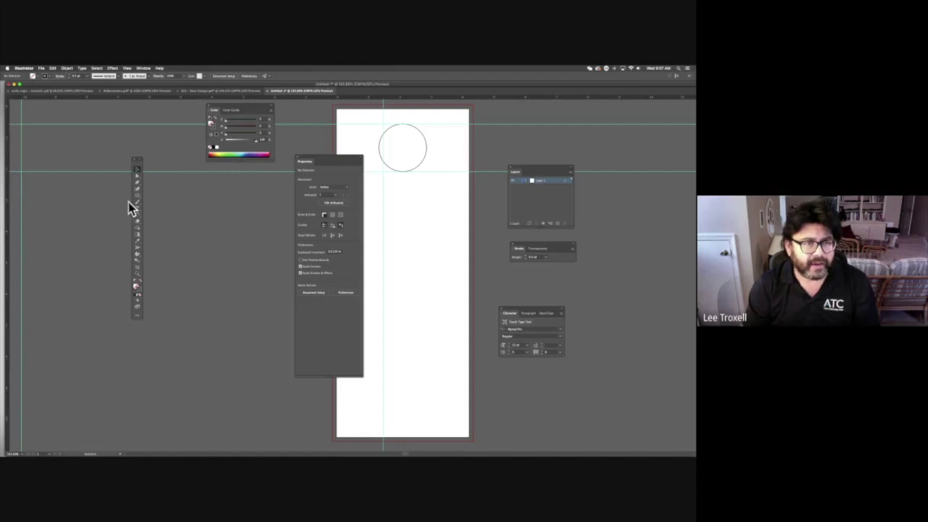
{"action": "left_click_drag", "start_coordinate": [137, 195], "coordinate": [177, 193]}
{"action": "left_click_drag", "start_coordinate": [333, 160], "coordinate": [294, 162]}
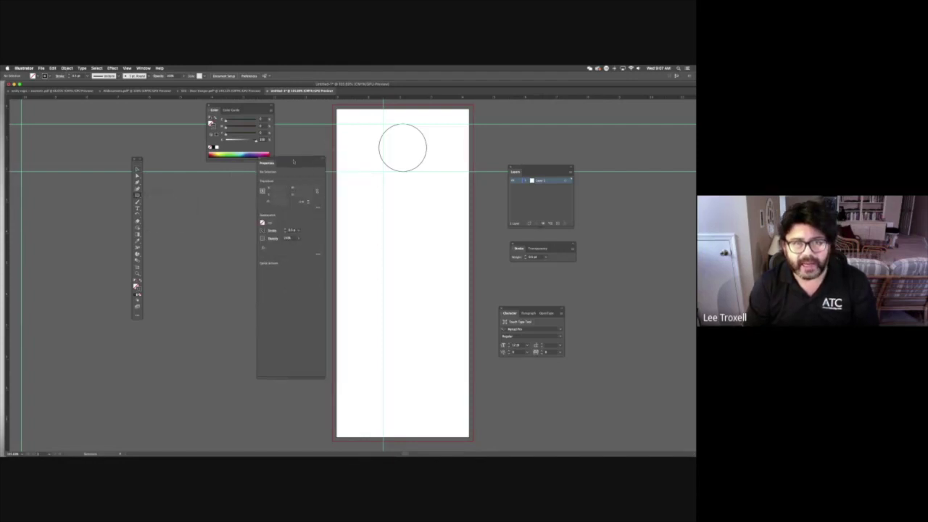
{"action": "left_click", "coordinate": [347, 180]}
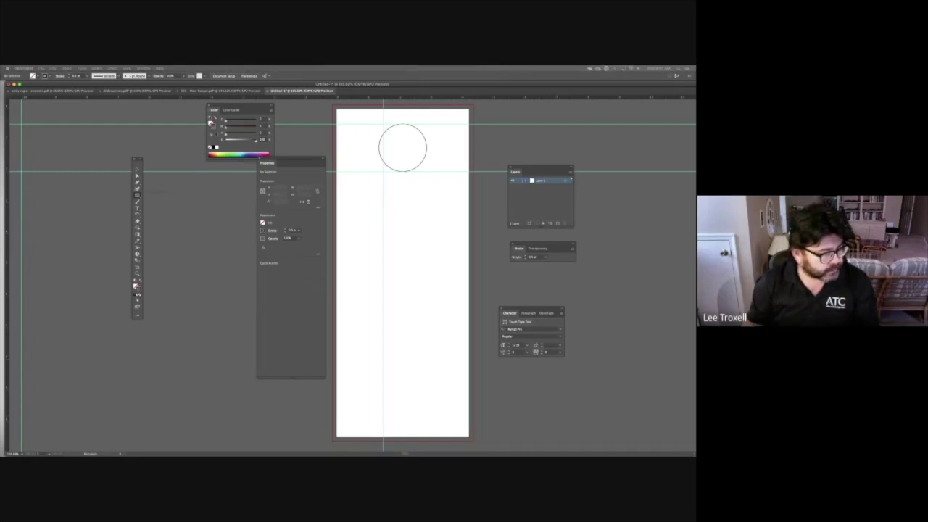
{"action": "left_click_drag", "start_coordinate": [572, 312], "coordinate": [369, 206]}
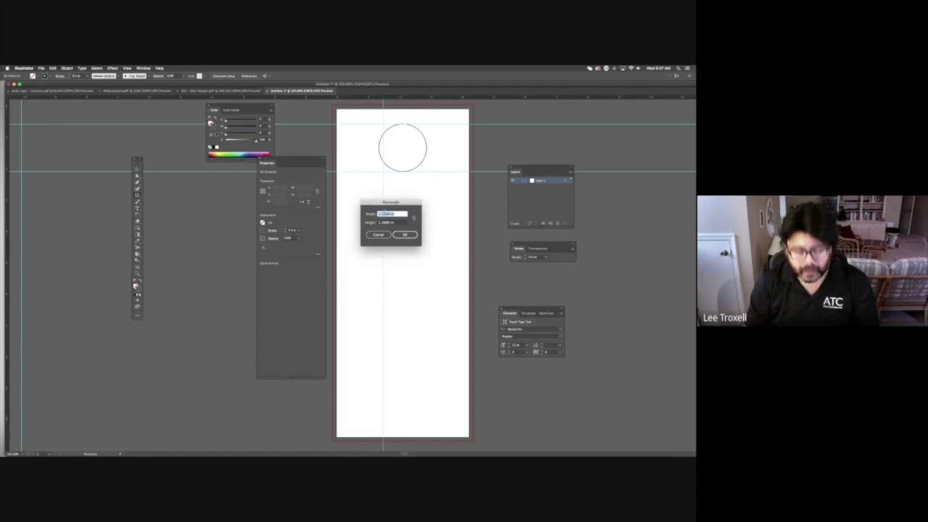
{"action": "type", "text": "4"}
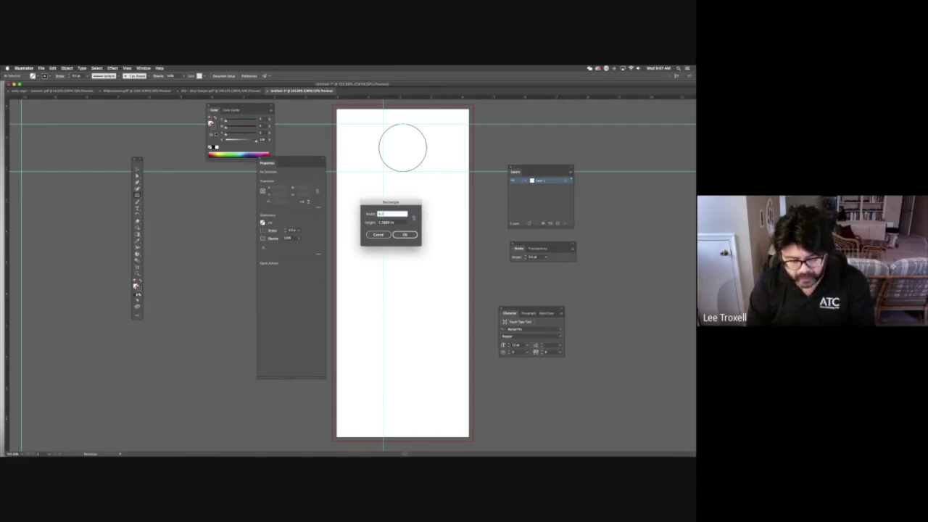
{"action": "type", "text": ".25"}
{"action": "key", "text": "Return"}
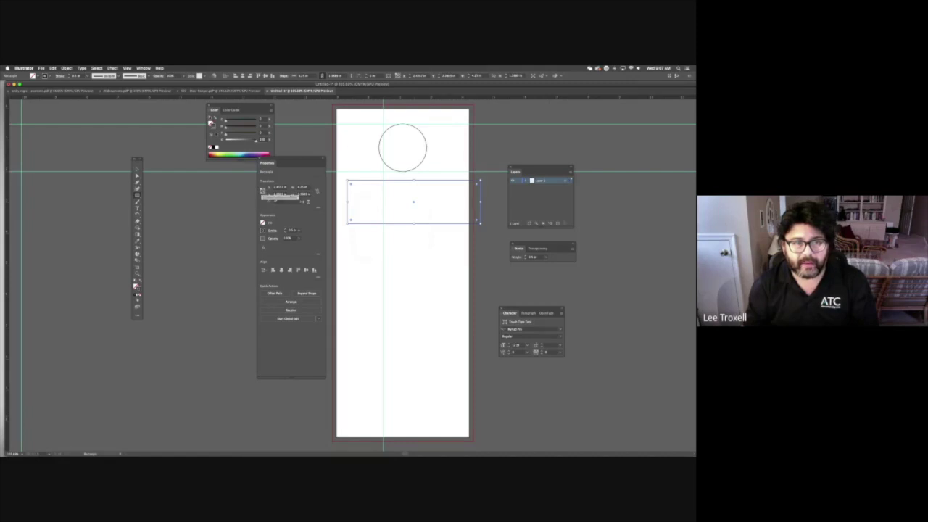
Align the rectangle with the artboard's upper-left corner by setting its position to X 0 in and Y 0 in
{"action": "left_click", "coordinate": [279, 187]}
{"action": "double_click", "coordinate": [282, 187]}
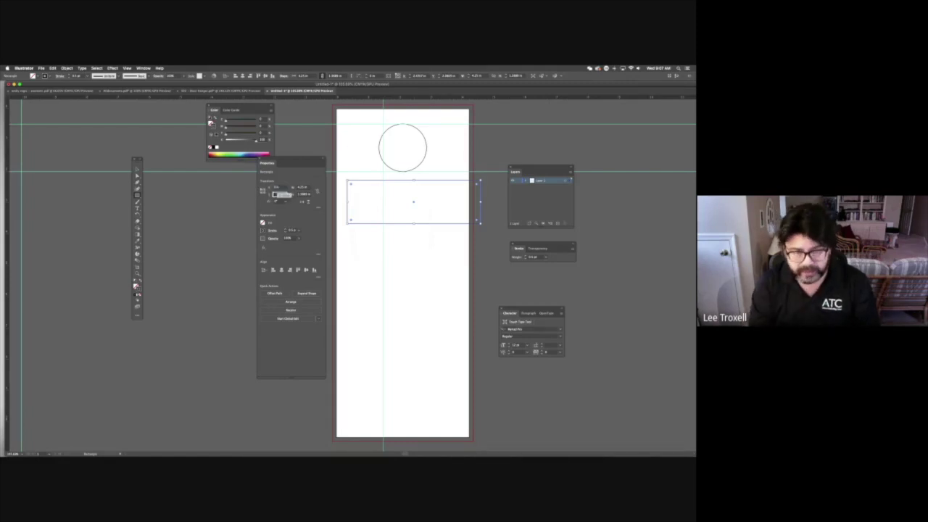
{"action": "key", "text": "Tab"}
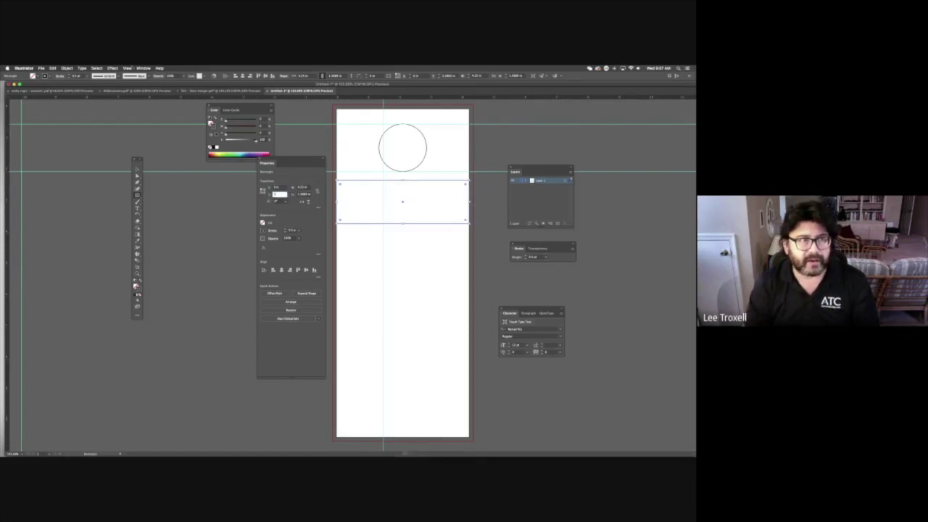
{"action": "type", "text": "0"}
Hide the document's guides
{"action": "left_click", "coordinate": [143, 68]}
{"action": "mouse_move", "coordinate": [127, 68]}
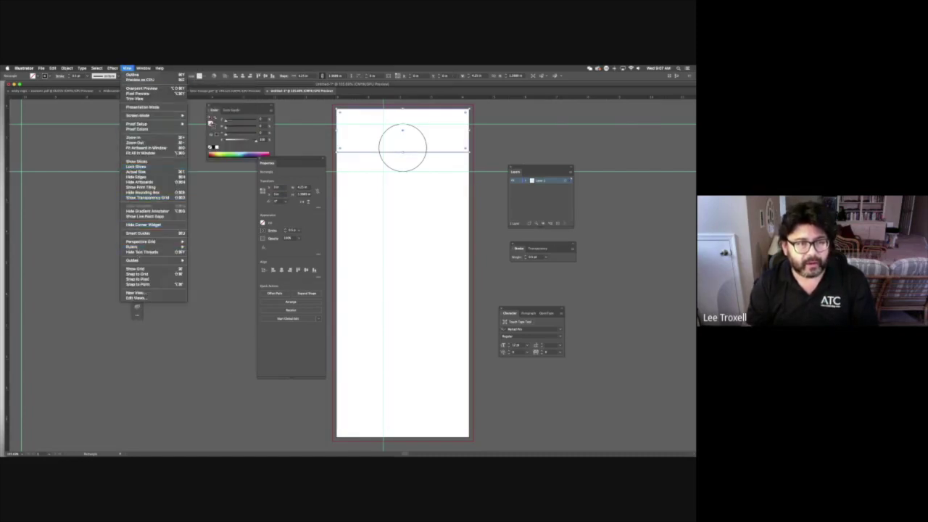
{"action": "mouse_move", "coordinate": [168, 260]}
{"action": "left_click", "coordinate": [204, 259]}
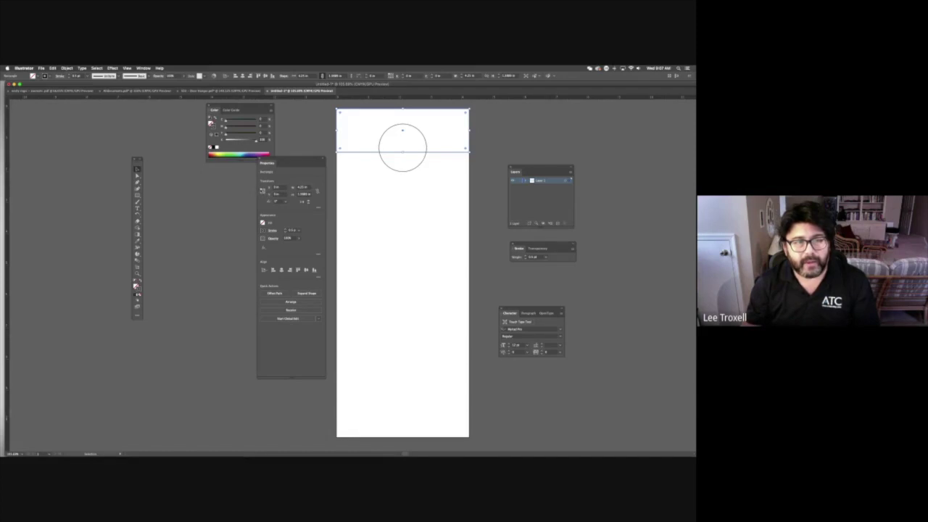
Set the rectangle's height to 10.5 in and deselect it
{"action": "double_click", "coordinate": [306, 194]}
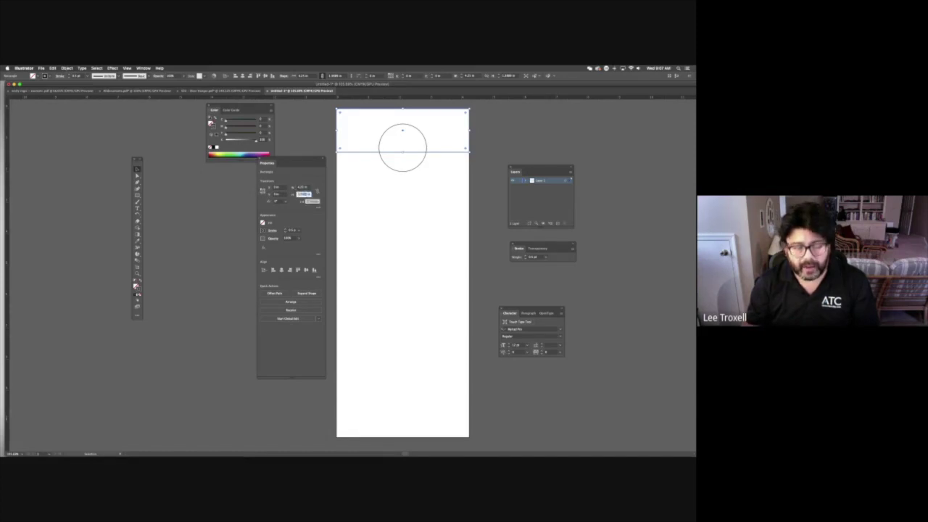
{"action": "type", "text": "1"}
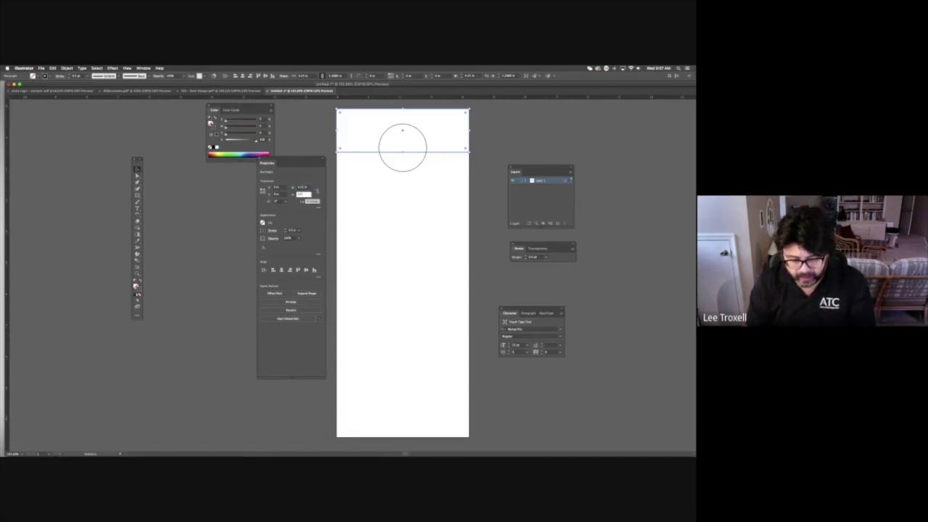
{"action": "key", "text": "Return"}
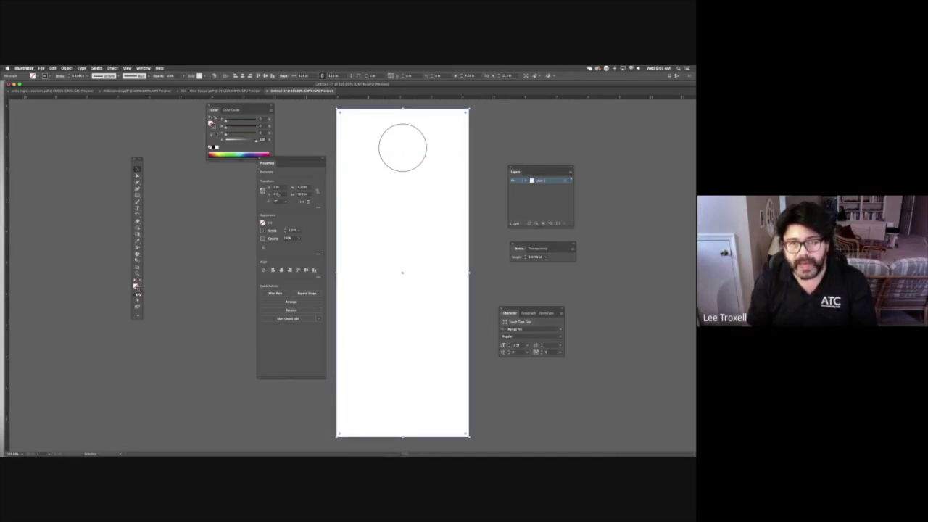
{"action": "left_click", "coordinate": [491, 145]}
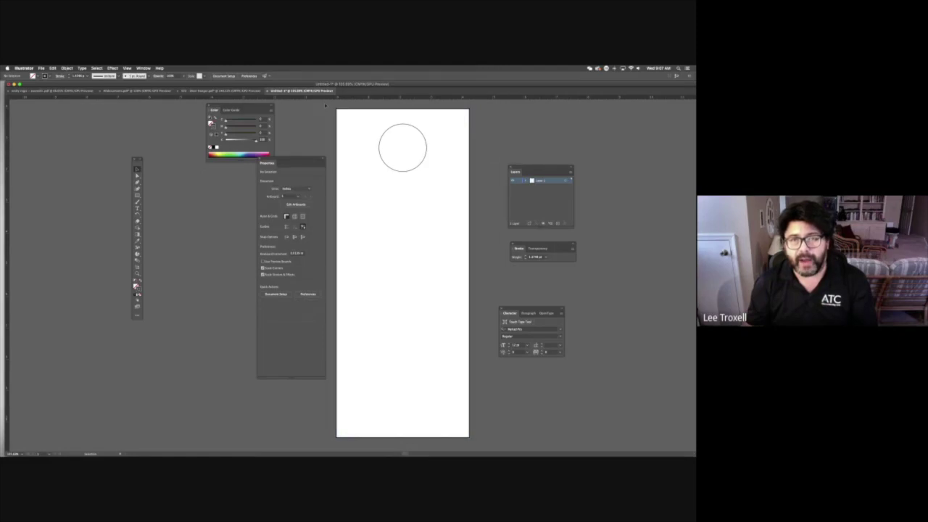
Select the rectangle and the hole circle together and set their stroke weight to 0.5 pt
{"action": "left_click_drag", "start_coordinate": [326, 105], "coordinate": [559, 304]}
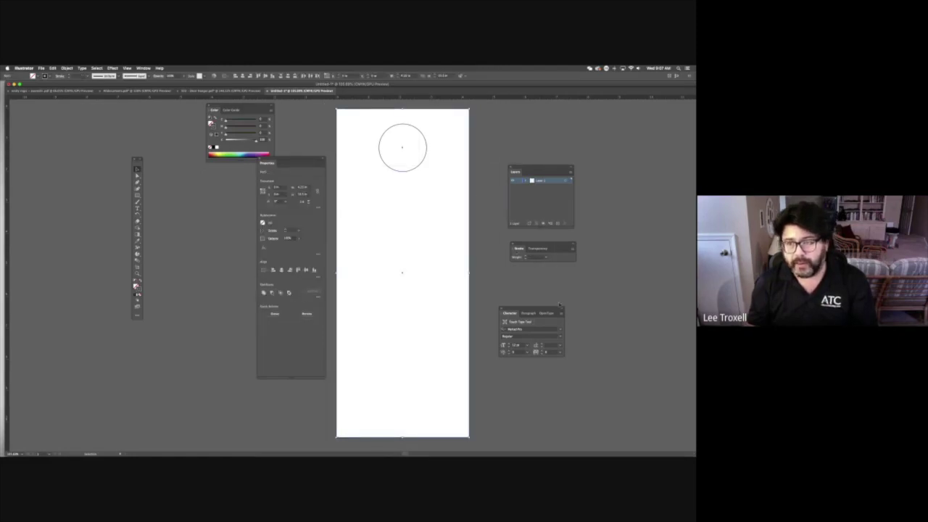
{"action": "left_click", "coordinate": [546, 257]}
{"action": "left_click", "coordinate": [554, 268]}
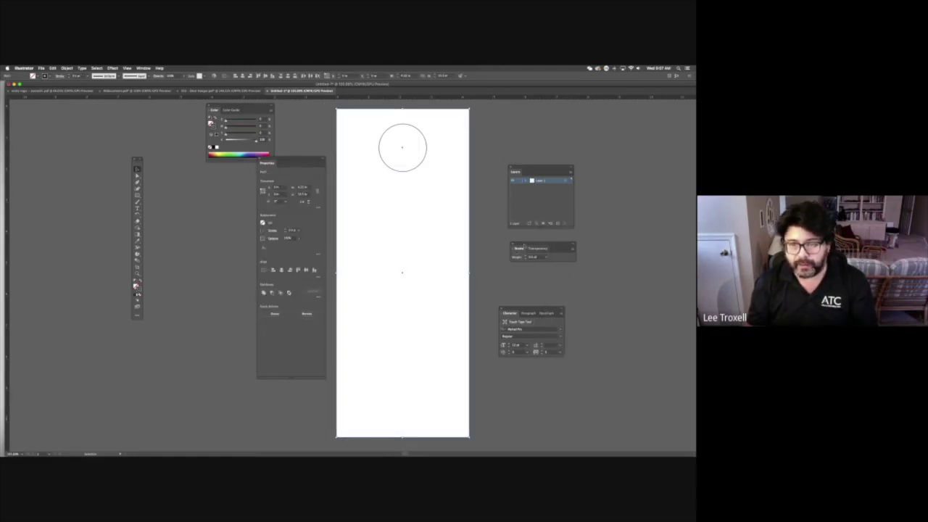
Move the Layers panel closer to the artboard and rename the artwork layer as Template
{"action": "left_click", "coordinate": [541, 181]}
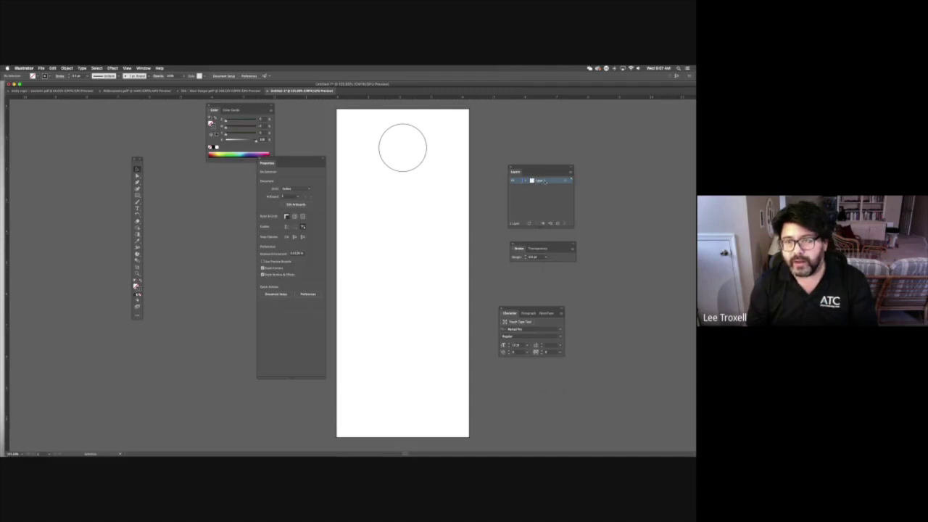
{"action": "left_click_drag", "start_coordinate": [545, 168], "coordinate": [518, 163]}
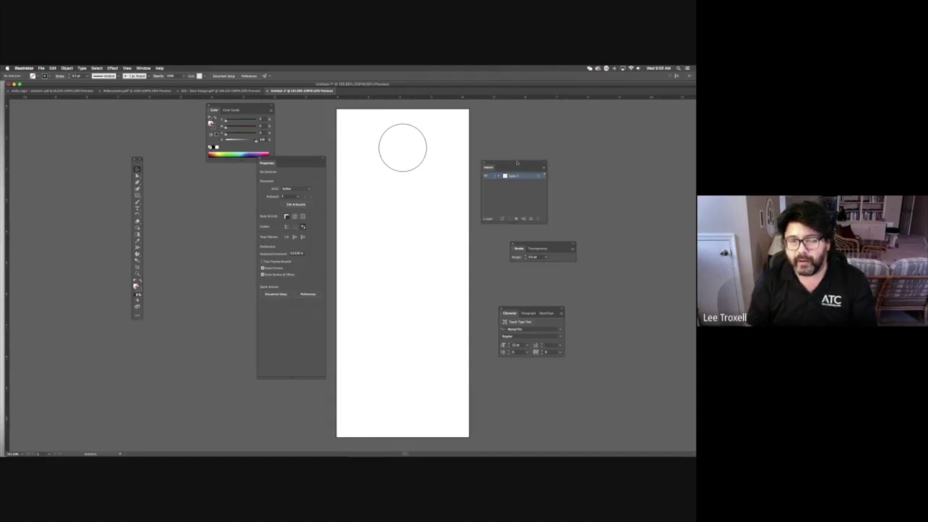
{"action": "double_click", "coordinate": [514, 176]}
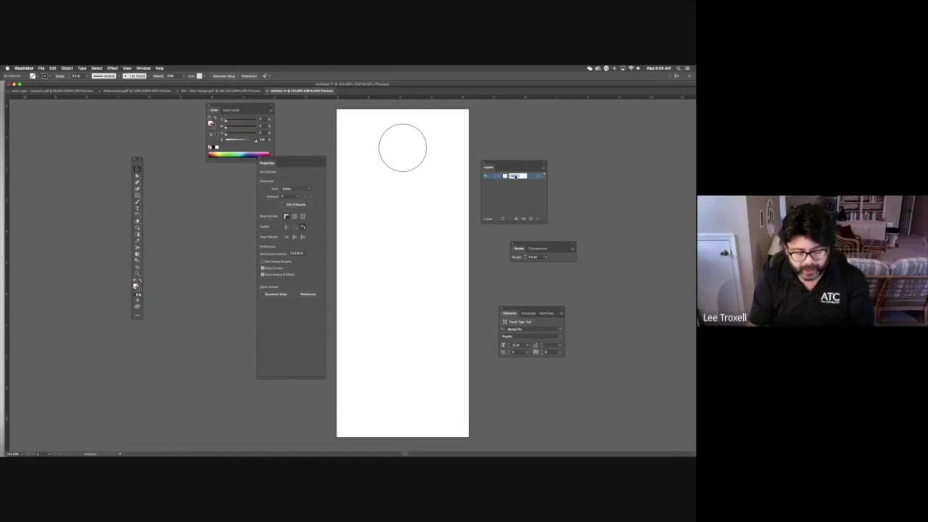
{"action": "type", "text": "Troxell"}
{"action": "key", "text": "Return"}
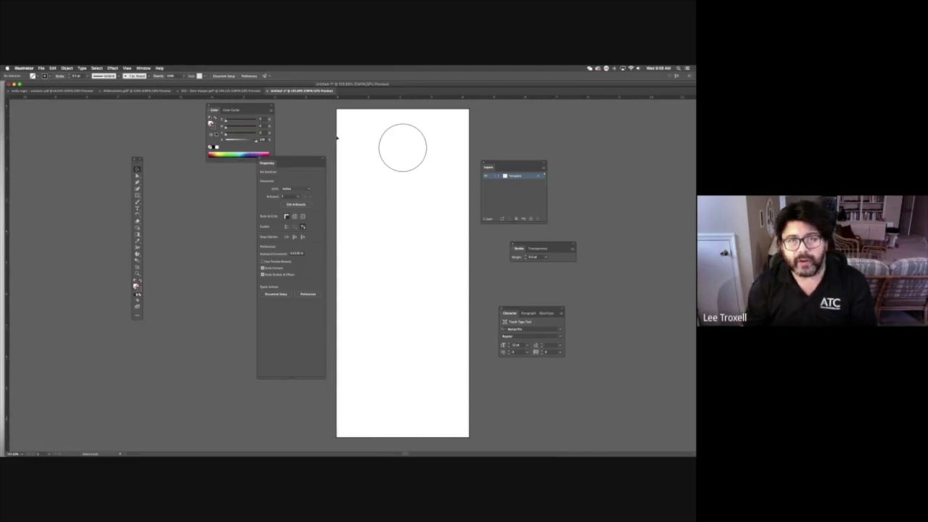
Show the hidden guides and move the vertical guide at the hole circle's left edge off the artboard
{"action": "scroll", "coordinate": [338, 130], "scroll_direction": "up", "scroll_amount": 5}
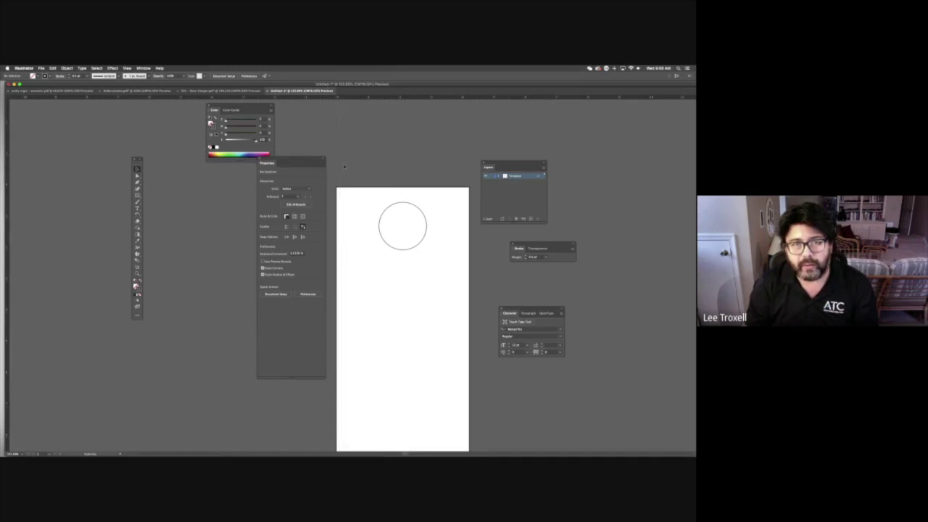
{"action": "left_click", "coordinate": [97, 67]}
{"action": "mouse_move", "coordinate": [127, 67]}
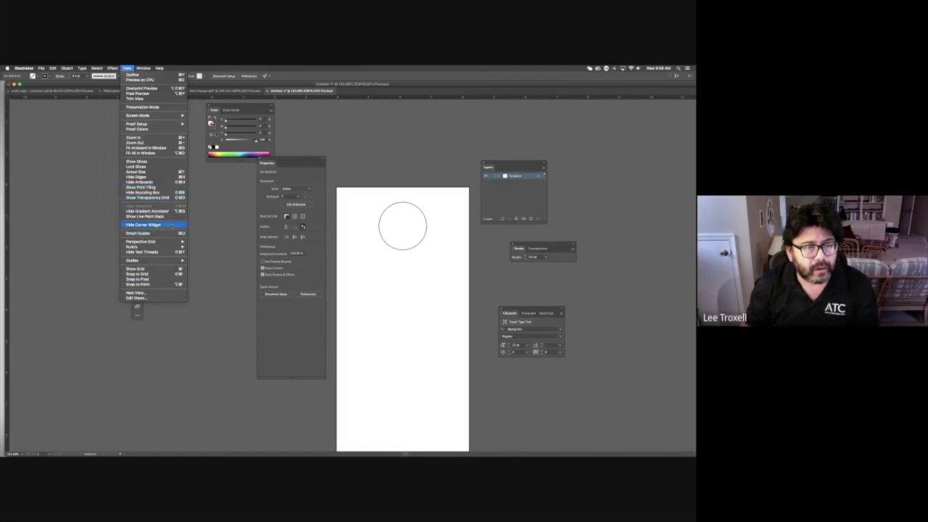
{"action": "mouse_move", "coordinate": [175, 241]}
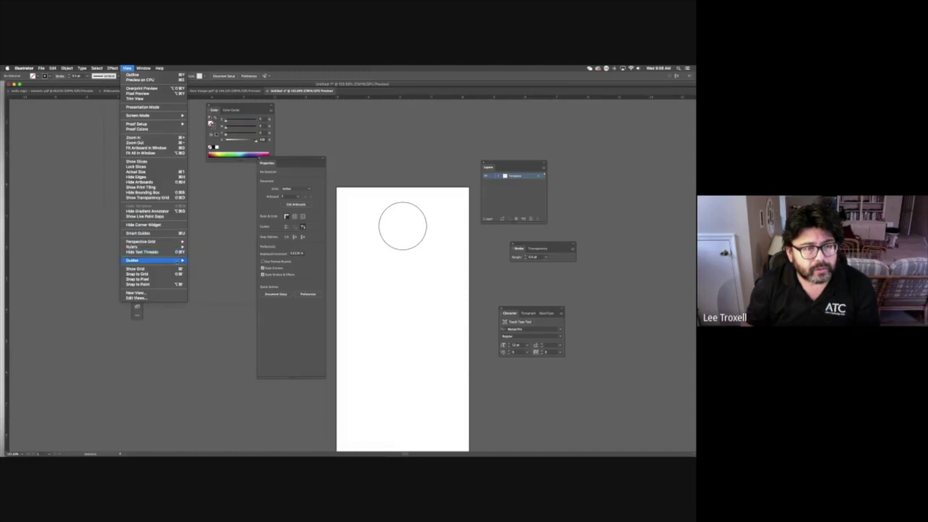
{"action": "left_click", "coordinate": [217, 261]}
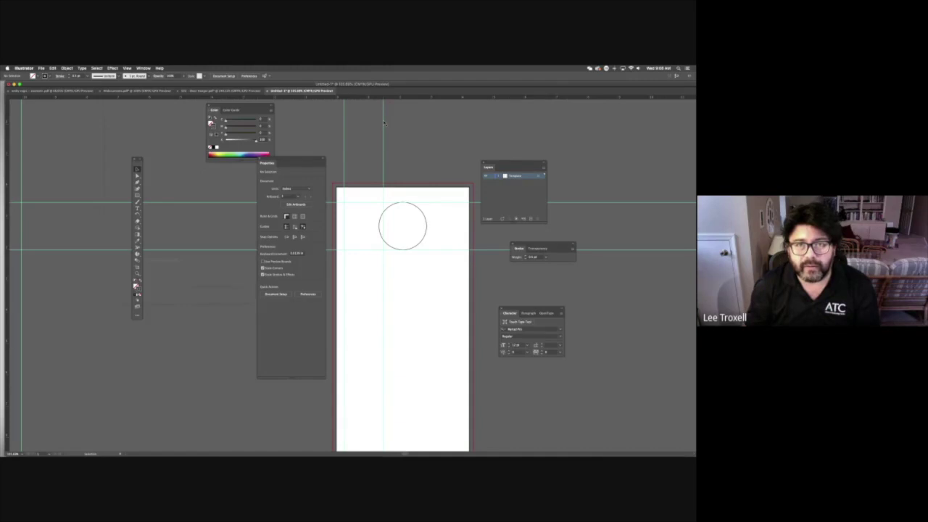
{"action": "left_click_drag", "start_coordinate": [384, 123], "coordinate": [171, 141]}
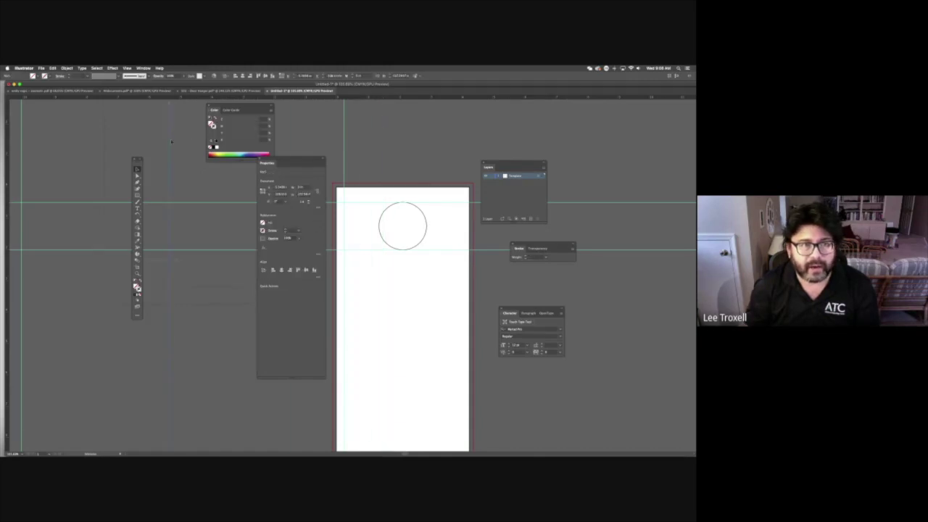
Position the horizontal guides just inside the artboard's top and bottom edges and a vertical guide just inside its right edge
{"action": "left_click", "coordinate": [472, 195]}
{"action": "left_click_drag", "start_coordinate": [477, 204], "coordinate": [452, 333]}
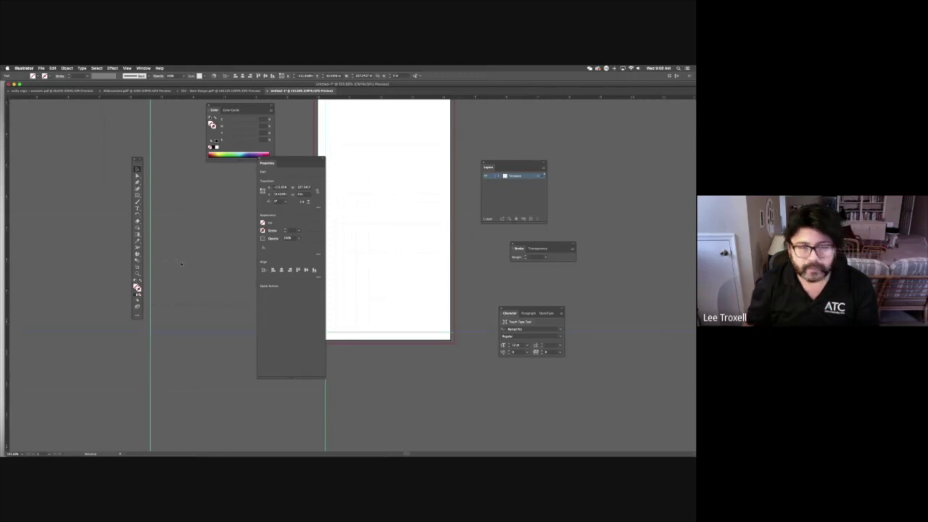
{"action": "left_click_drag", "start_coordinate": [6, 261], "coordinate": [440, 260]}
{"action": "left_click", "coordinate": [419, 139]}
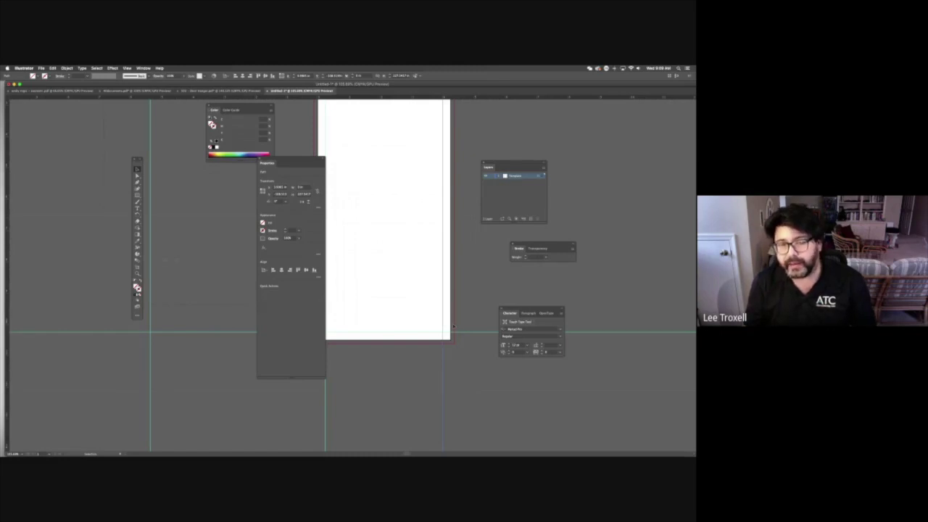
Draw a rectangle about 4.5 × 4.6 in over the artboard's lower part out to the bleed lines and give it a blue-violet fill without stroke
{"action": "key", "text": "m"}
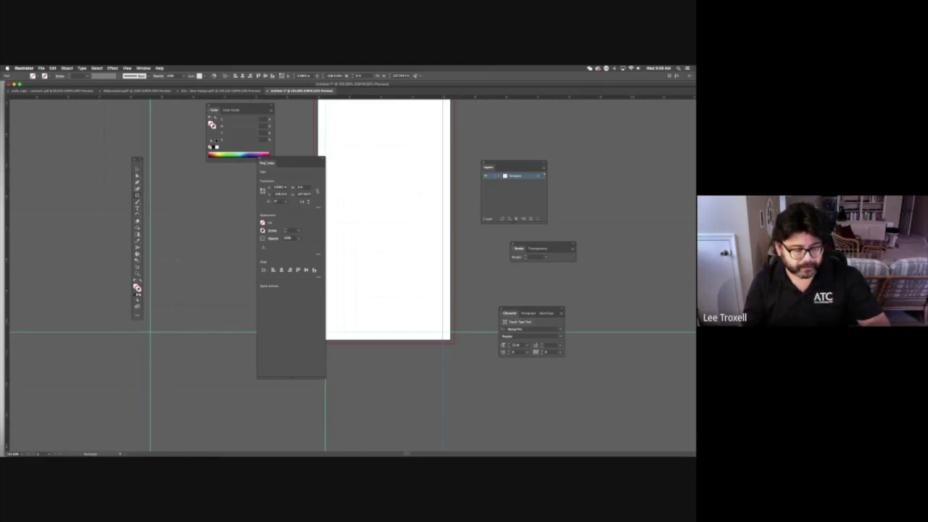
{"action": "left_click_drag", "start_coordinate": [285, 161], "coordinate": [233, 162]}
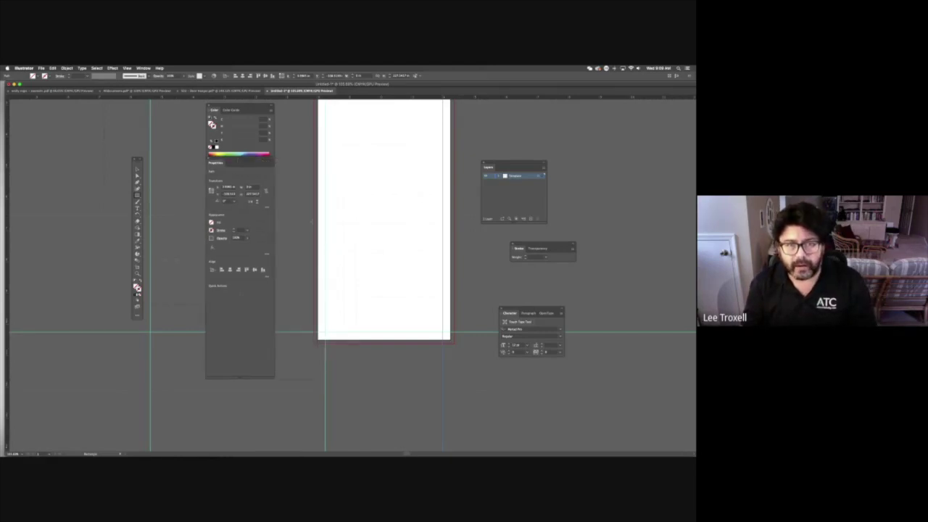
{"action": "left_click_drag", "start_coordinate": [317, 197], "coordinate": [450, 339]}
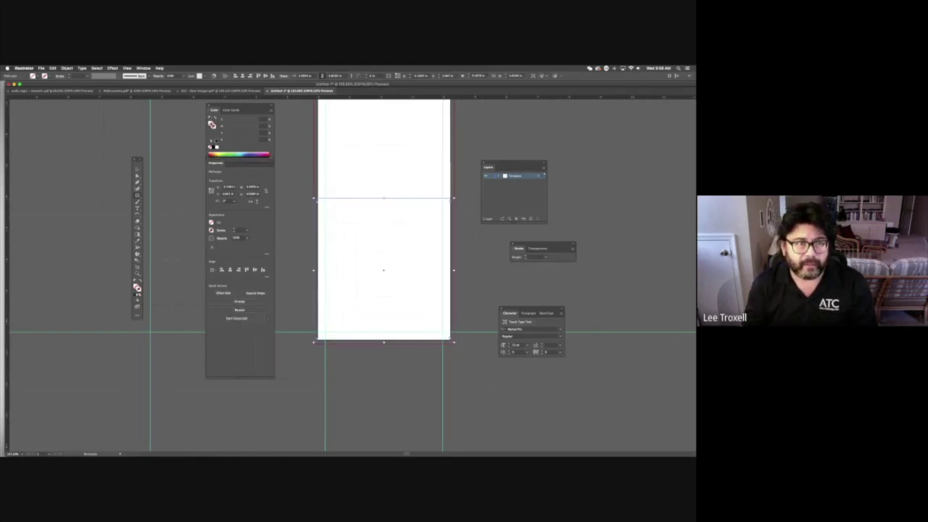
{"action": "left_click", "coordinate": [249, 153]}
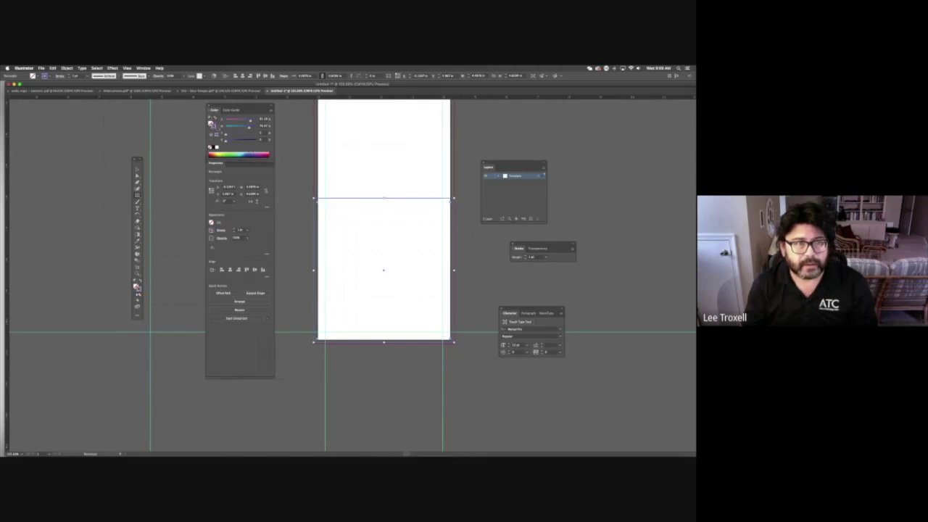
{"action": "left_click", "coordinate": [215, 118]}
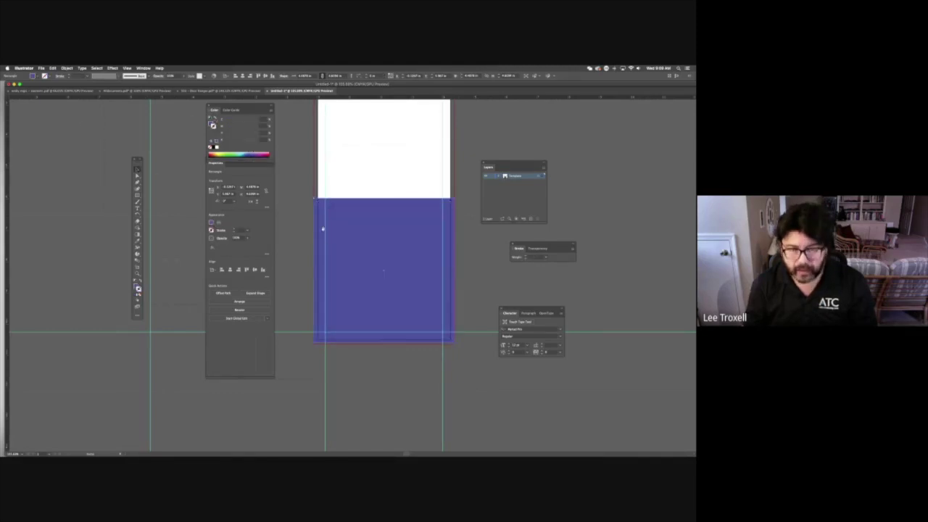
Extend the blue-violet rectangle's upper edge to the top bleed line so it covers the whole artboard
{"action": "scroll", "coordinate": [325, 385], "scroll_direction": "up", "scroll_amount": 5}
{"action": "left_click", "coordinate": [384, 377]}
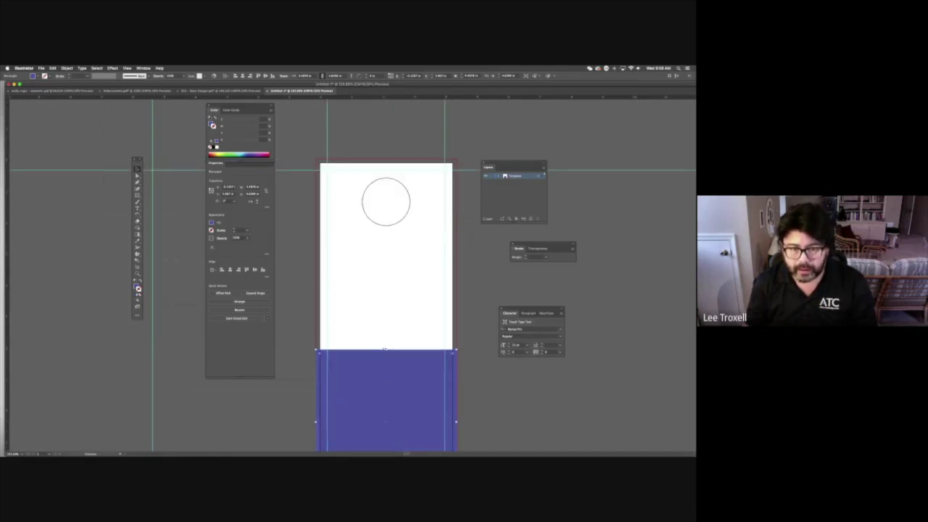
{"action": "left_click_drag", "start_coordinate": [386, 349], "coordinate": [386, 160]}
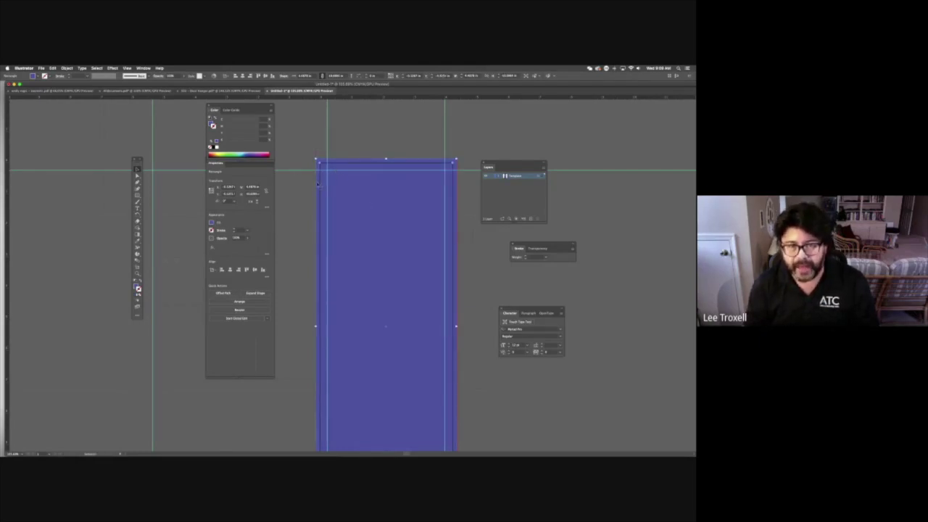
Shrink the blue-violet rectangle from opposite corners so it ends at the artboard's edges without bleed
{"action": "left_click_drag", "start_coordinate": [317, 159], "coordinate": [322, 162]}
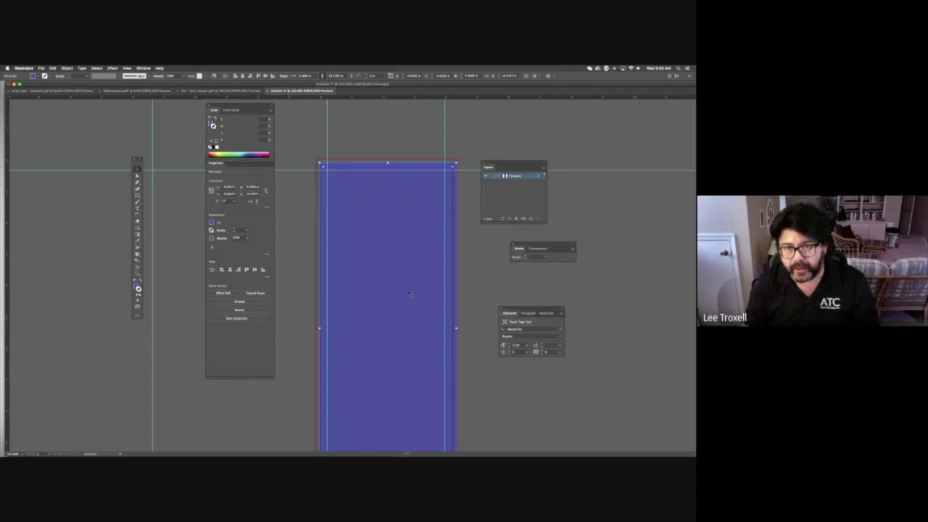
{"action": "scroll", "coordinate": [409, 294], "scroll_direction": "down", "scroll_amount": 5}
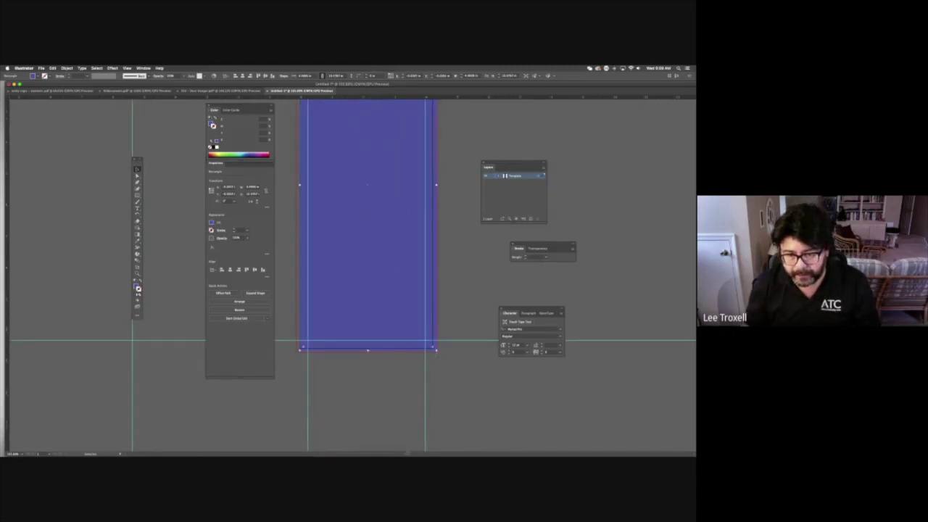
{"action": "left_click_drag", "start_coordinate": [436, 350], "coordinate": [433, 348]}
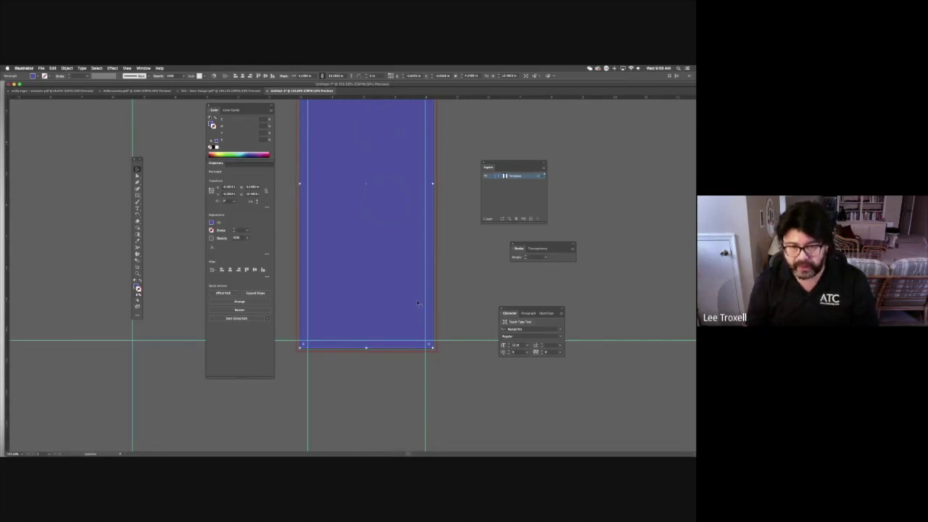
Shift the rectangle slightly off the artboard's edges to expose a thin white sliver, deselect it, and delete it
{"action": "left_click_drag", "start_coordinate": [412, 300], "coordinate": [412, 301]}
{"action": "left_click", "coordinate": [462, 303]}
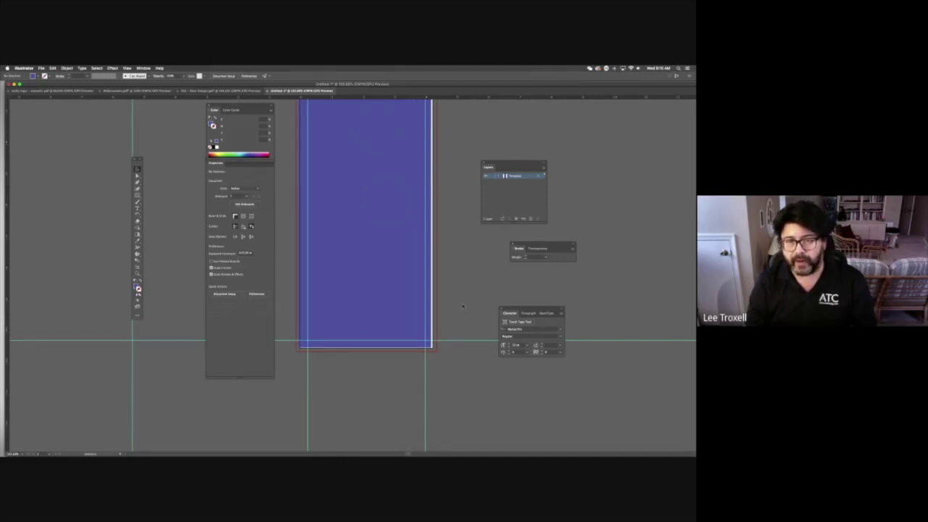
{"action": "left_click", "coordinate": [410, 308]}
{"action": "key", "text": "Delete"}
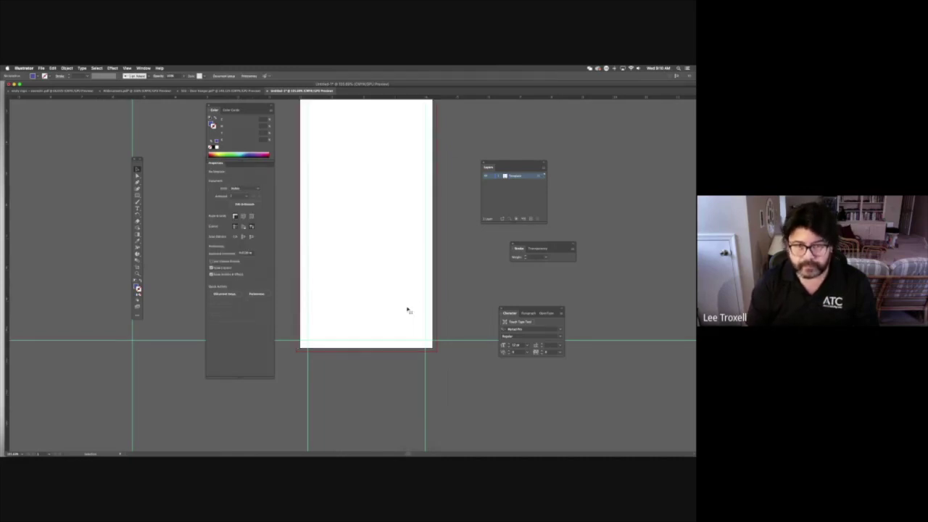
Lock the Template layer and add a new layer above it
{"action": "scroll", "coordinate": [457, 236], "scroll_direction": "up", "scroll_amount": 1}
{"action": "scroll", "coordinate": [457, 235], "scroll_direction": "up", "scroll_amount": 6}
{"action": "scroll", "coordinate": [457, 237], "scroll_direction": "up", "scroll_amount": 1}
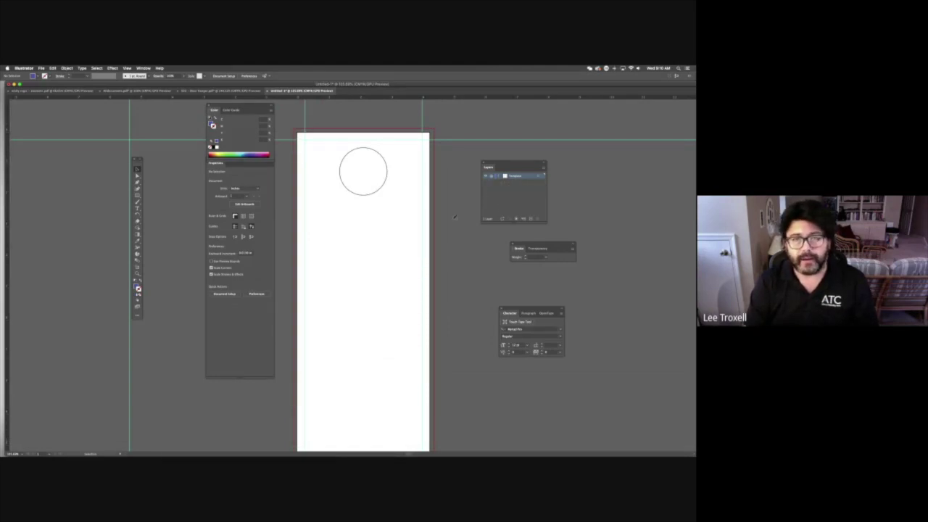
{"action": "left_click", "coordinate": [531, 219]}
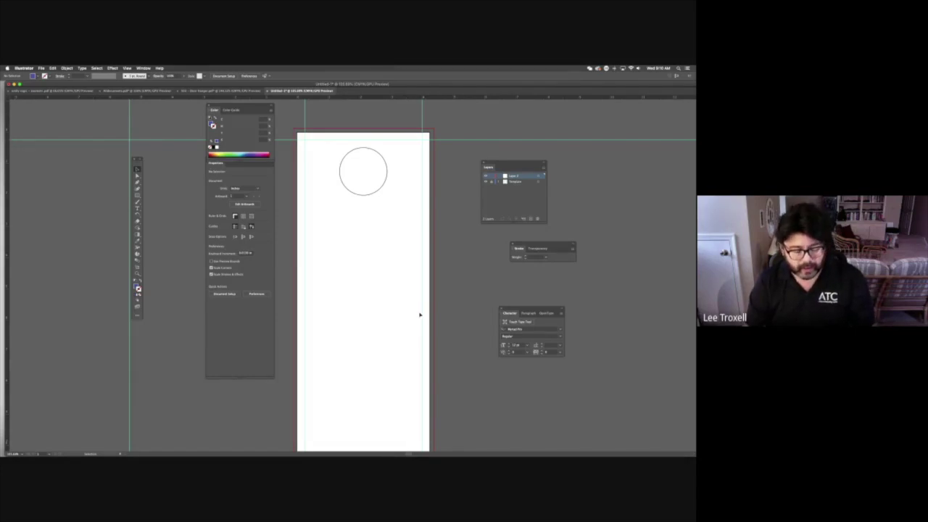
Save the document to the Desktop in Adobe Illustrator format under a name ending in DoorHangerTemplate, accepting the default Illustrator options
{"action": "key", "text": "super+s"}
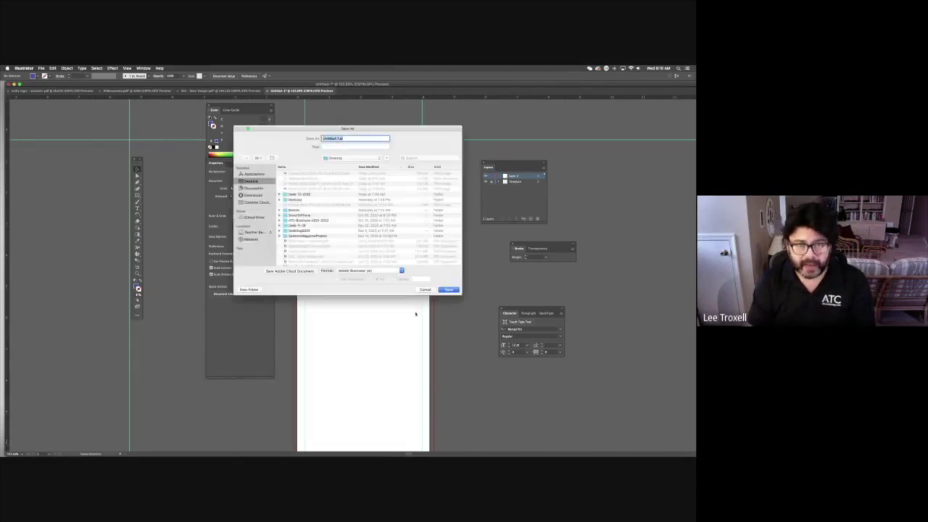
{"action": "type", "text": "Dri"}
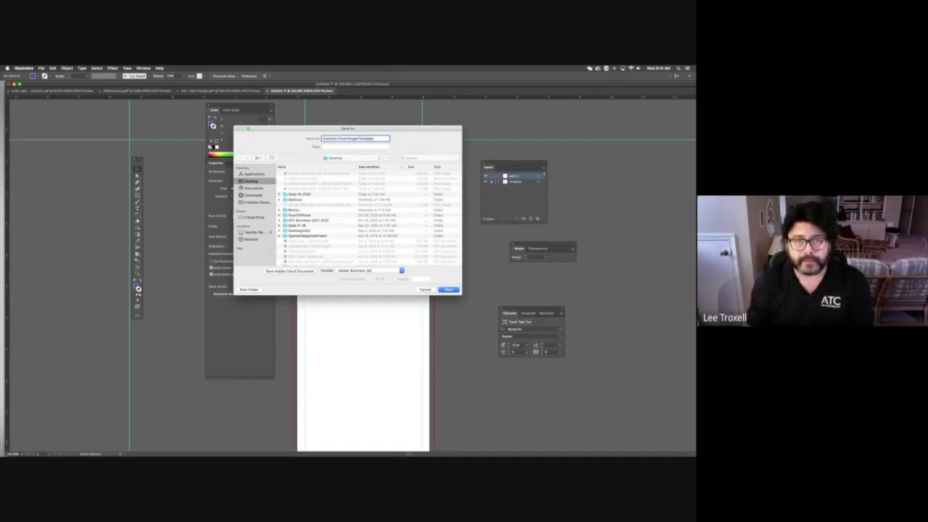
{"action": "left_click", "coordinate": [448, 289]}
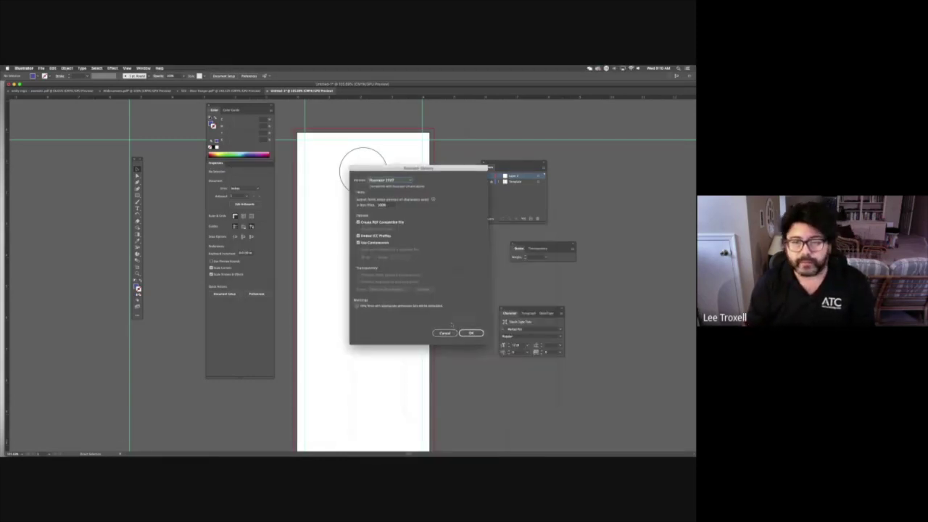
{"action": "left_click", "coordinate": [471, 333]}
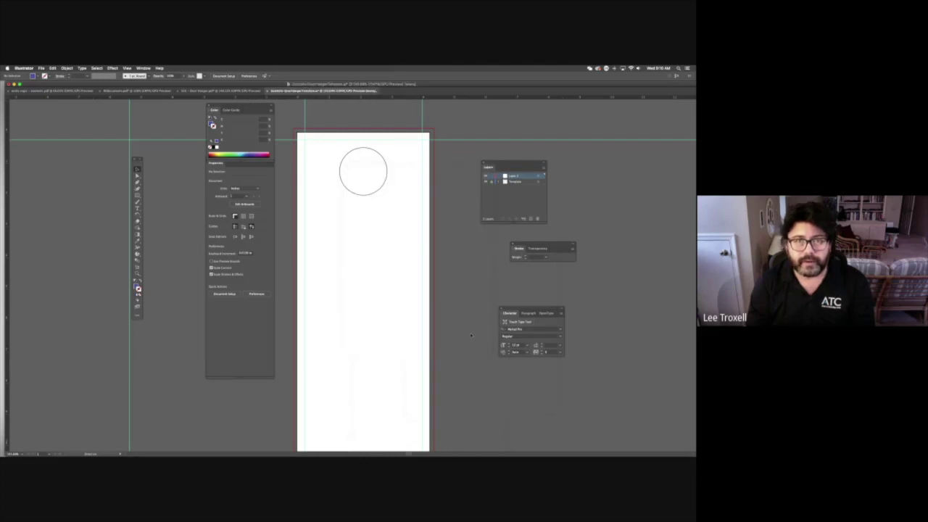